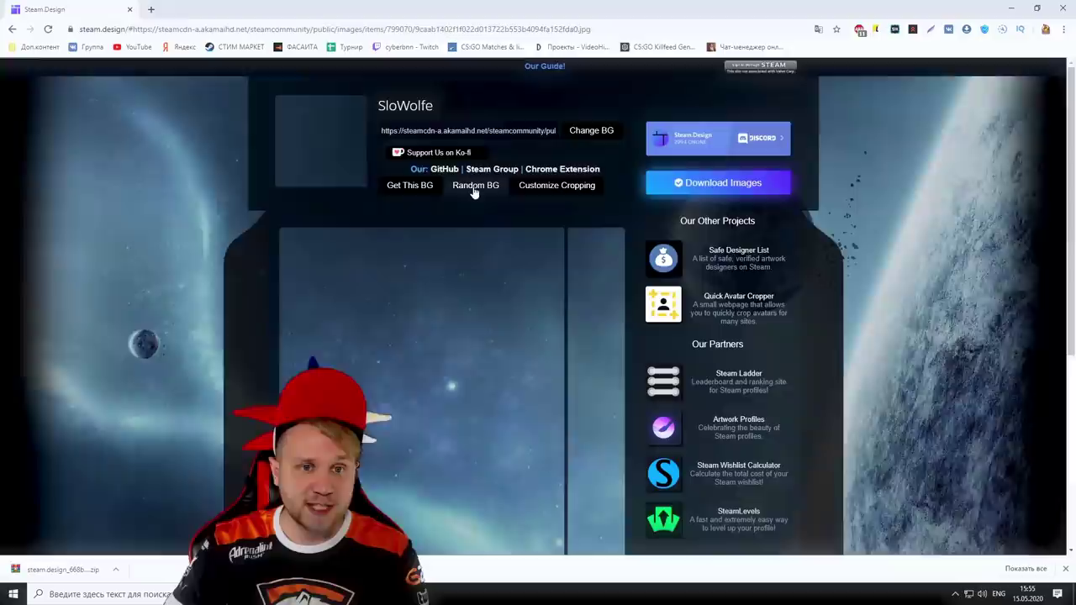
- Cycle through random profile backgrounds in the Steam.Design preview until the hooded reaper with a scythe appears
click(474, 190)
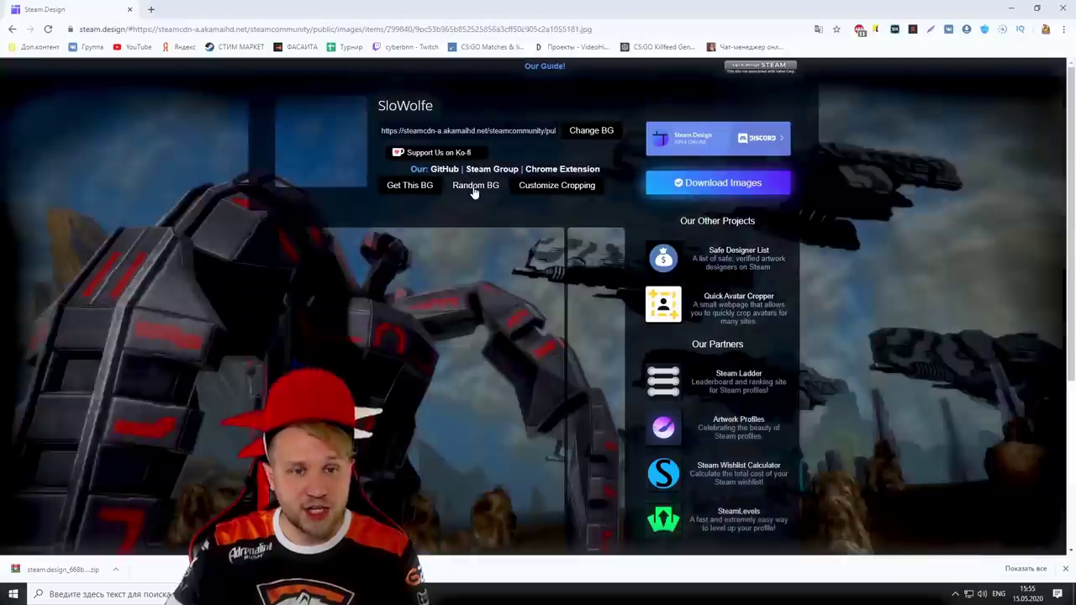
click(477, 189)
click(479, 189)
click(481, 191)
click(481, 190)
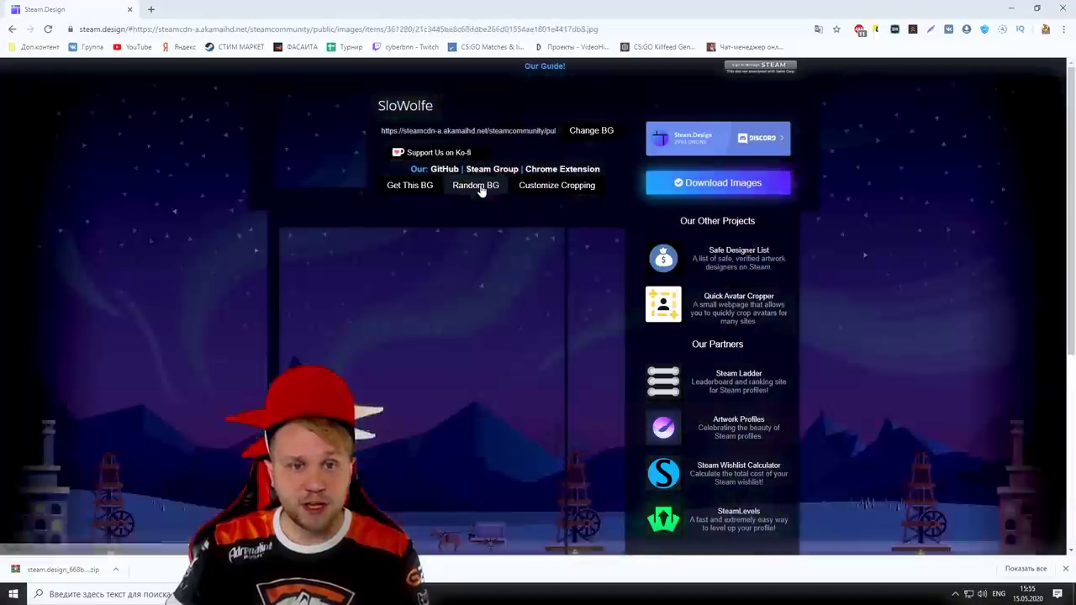
click(480, 188)
click(479, 187)
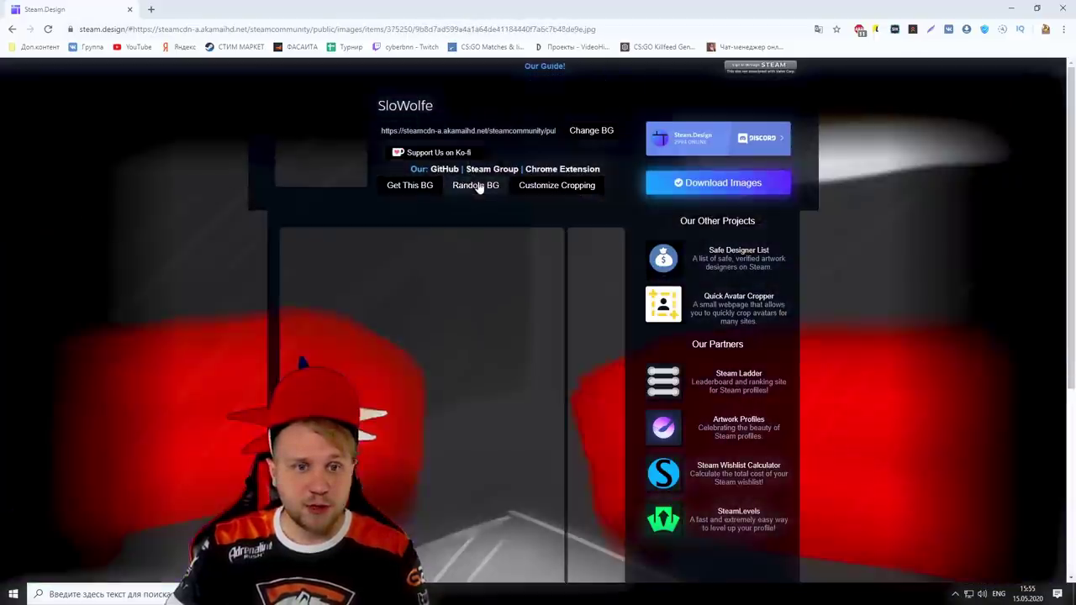
click(482, 187)
click(484, 191)
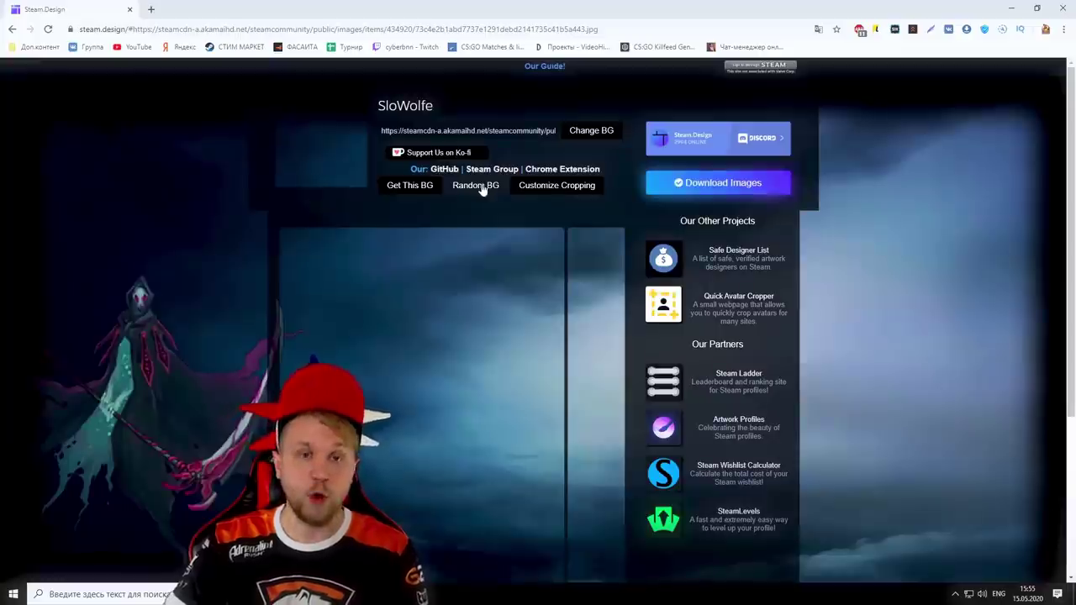
- Open the displayed background's Steam market listing, review its buy and sell prices, and return to the Steam.Design page
click(400, 188)
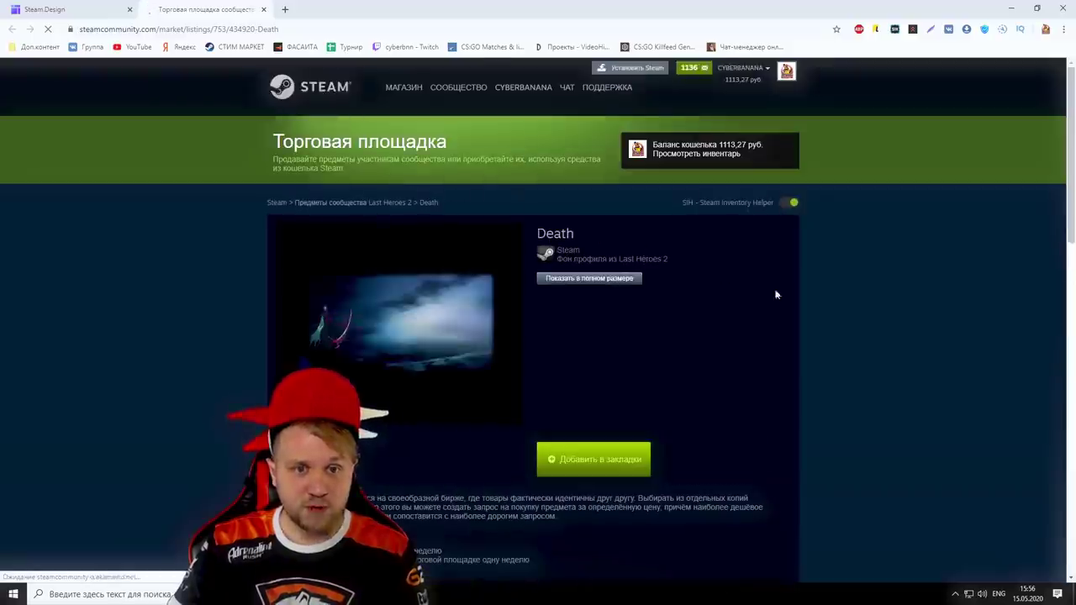
scroll(202, 317, down, 3)
scroll(196, 313, down, 1)
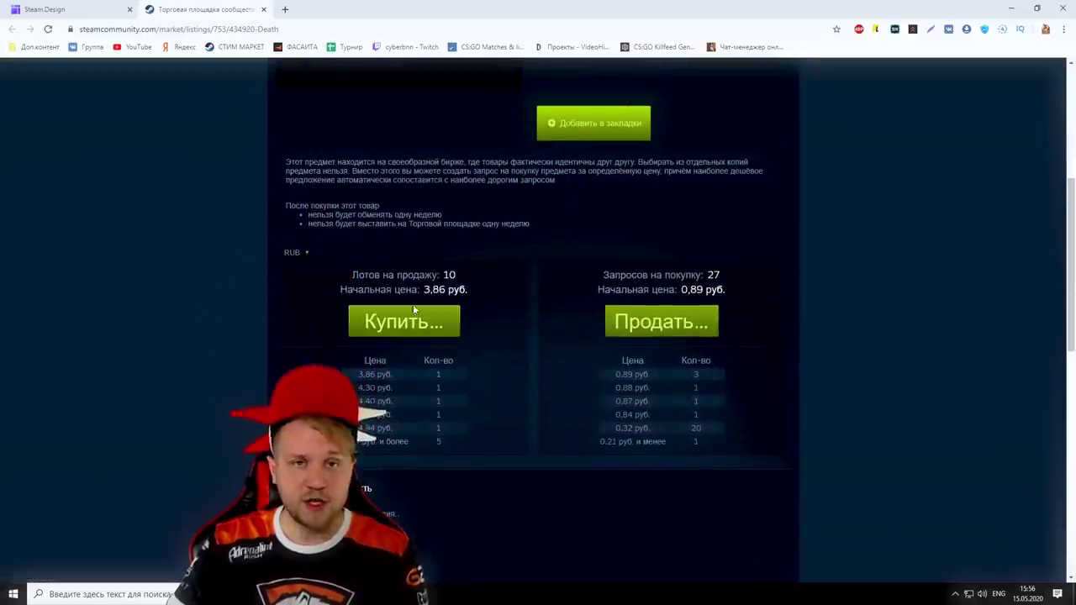
key(ctrl+shift+Tab)
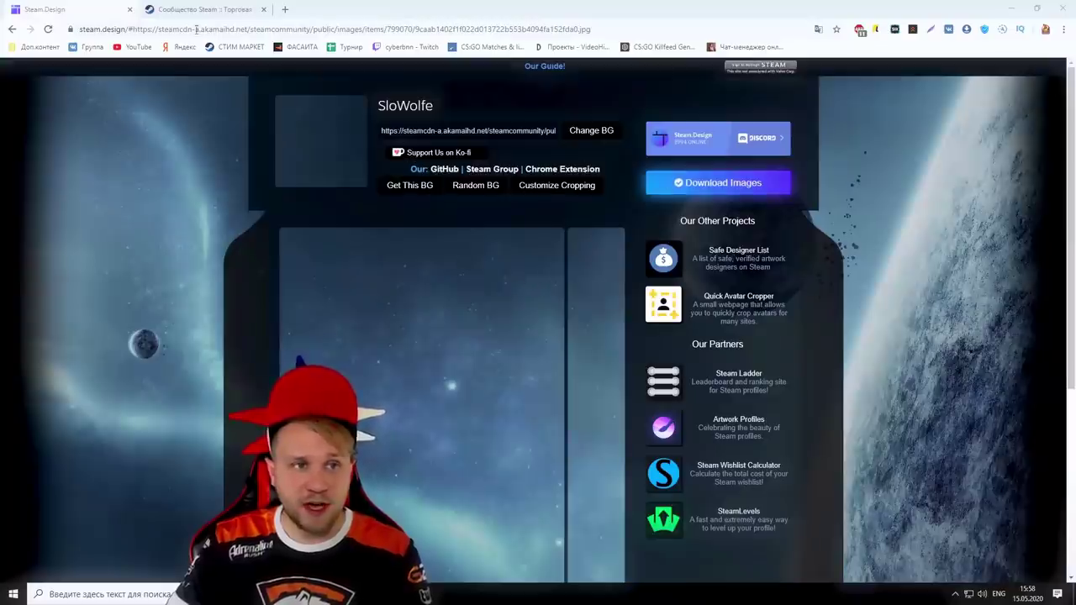
- Find the blue space background on the third page of the Steam inventory and open its image in full size
click(201, 9)
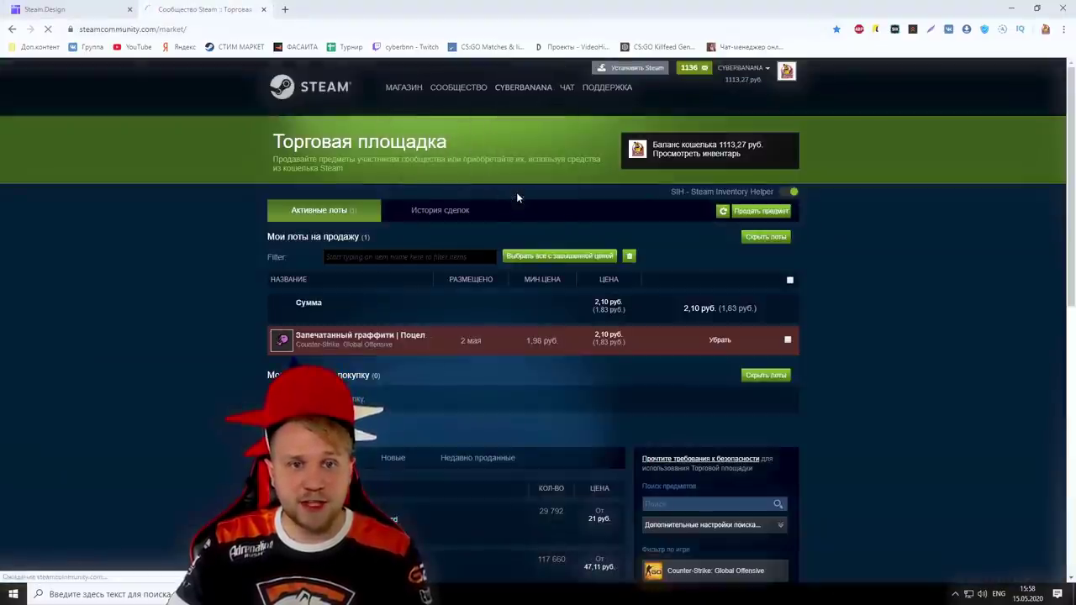
scroll(569, 428, down, 4)
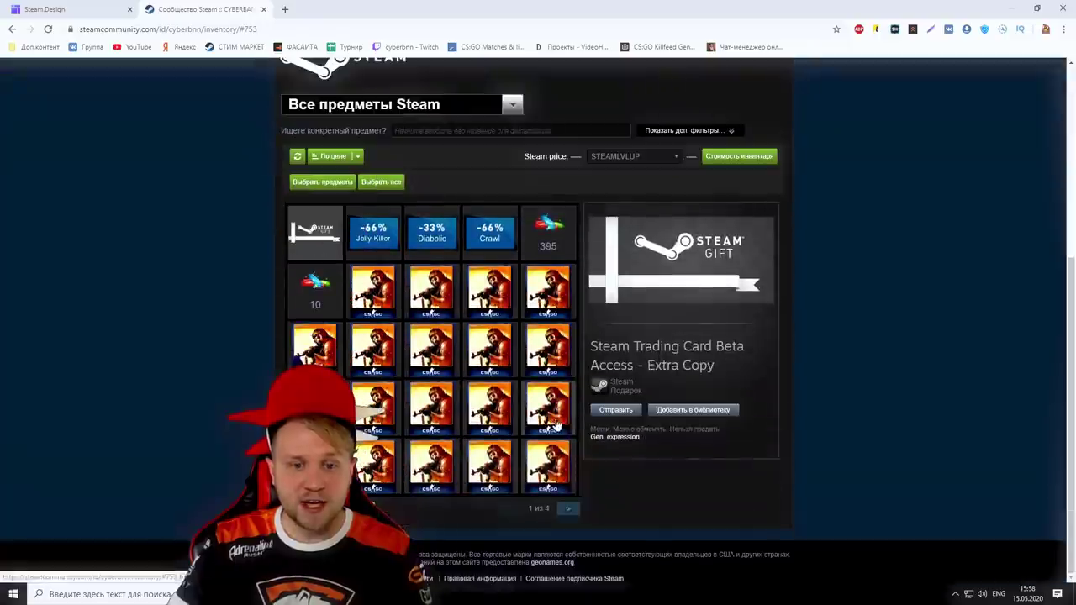
click(569, 509)
click(568, 508)
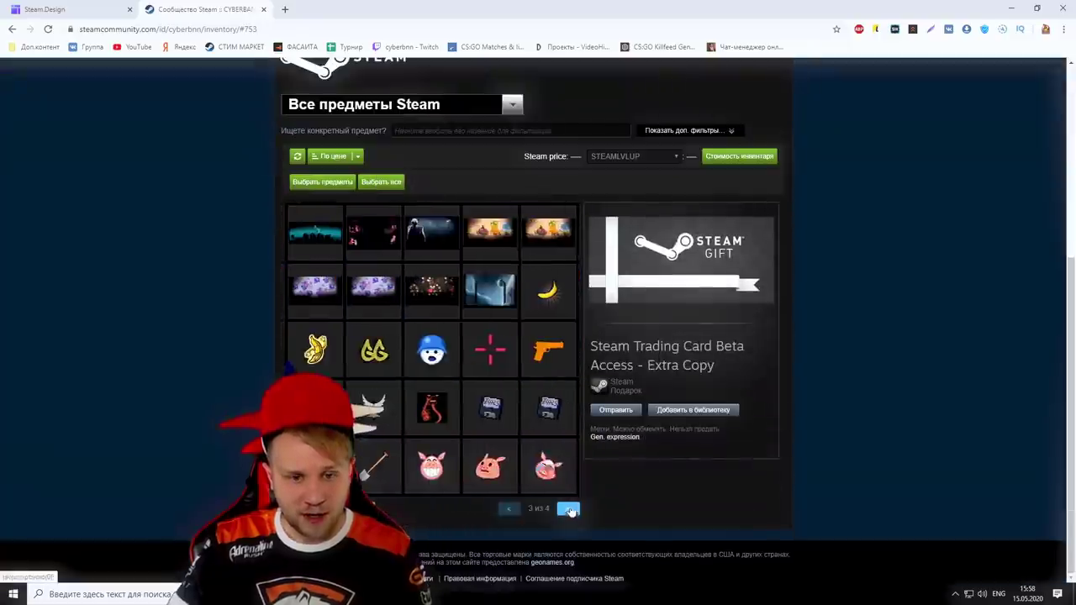
click(484, 282)
click(656, 432)
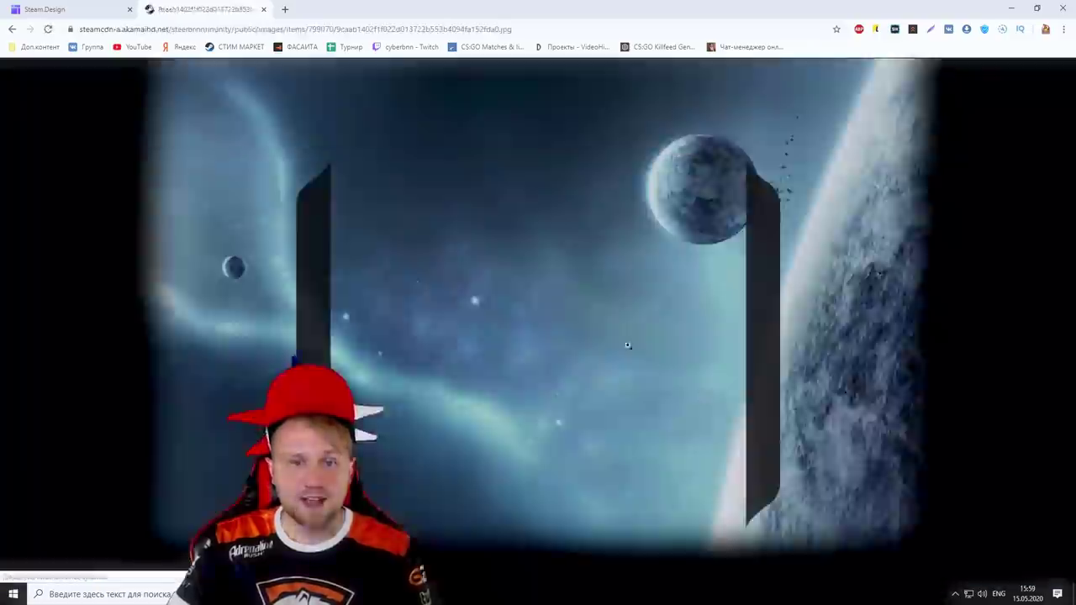
- Copy the full-size background's image address and apply it as the profile background on the Steam.Design page
click(410, 26)
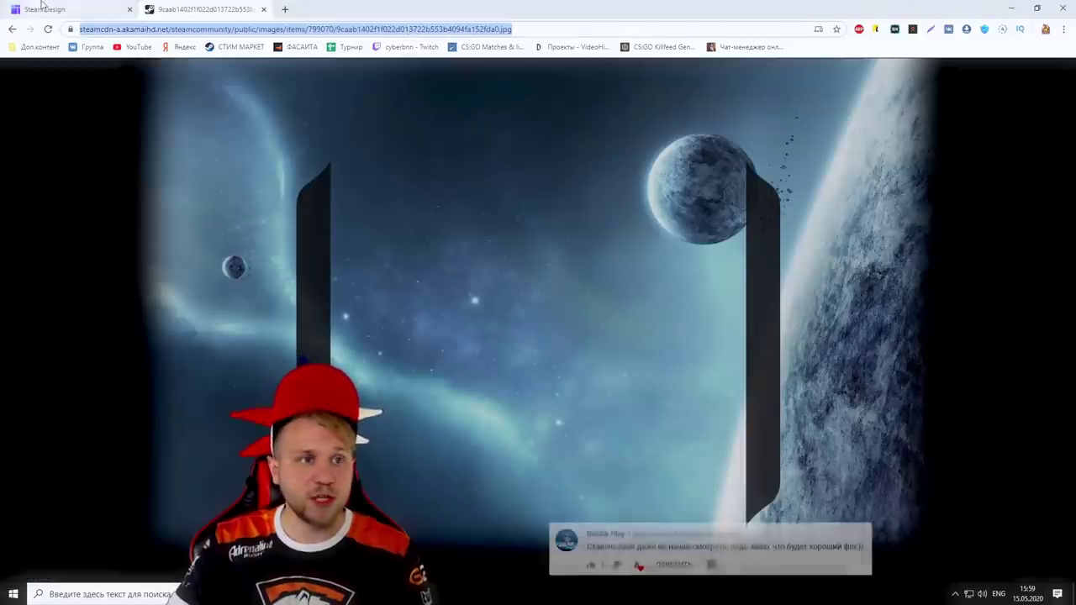
click(98, 17)
click(504, 130)
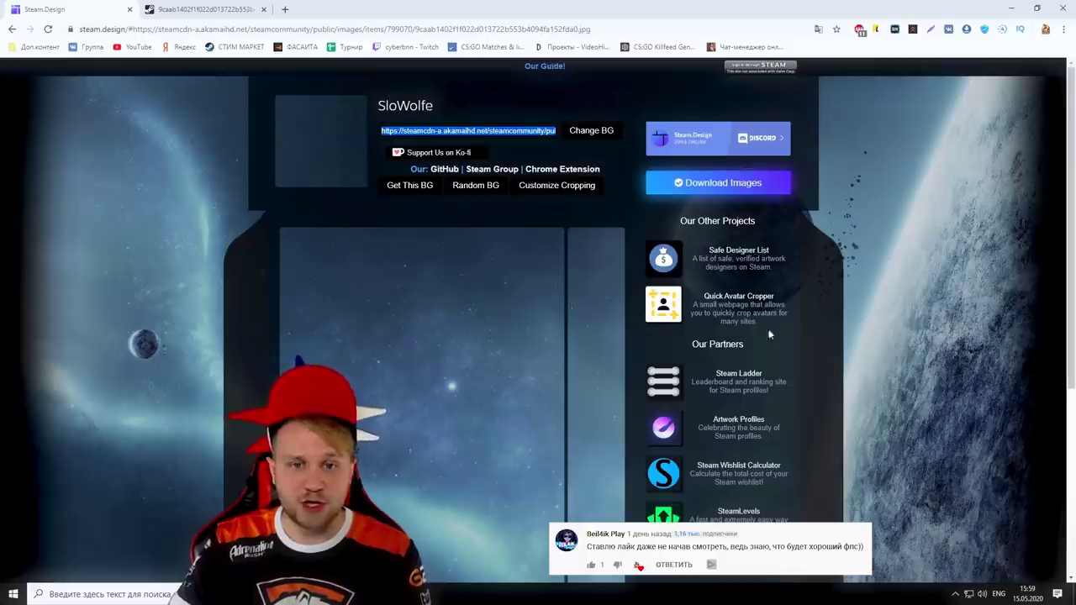
click(472, 187)
click(474, 186)
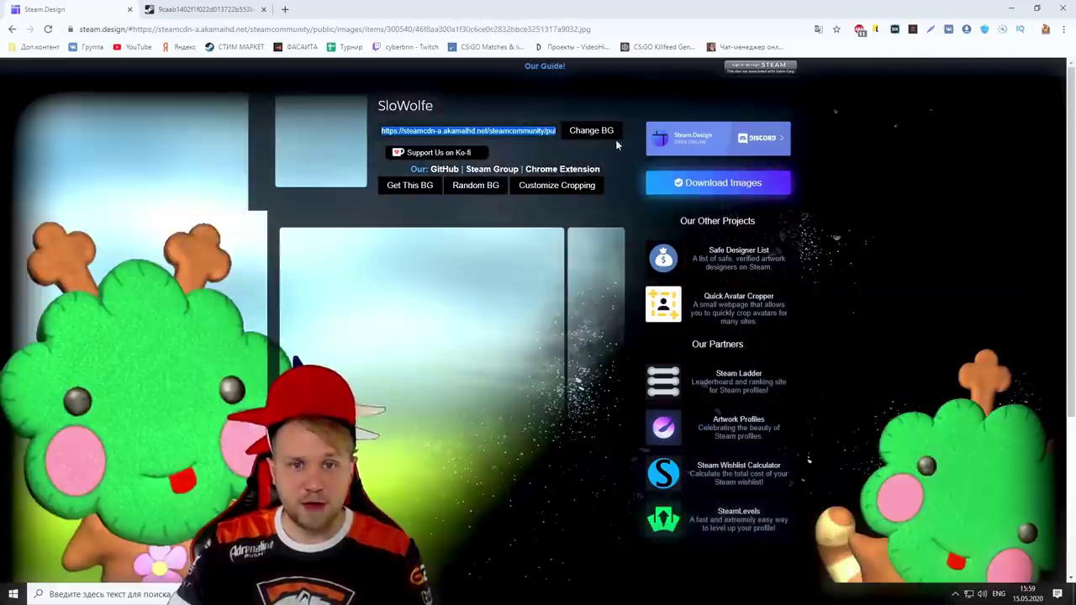
click(588, 132)
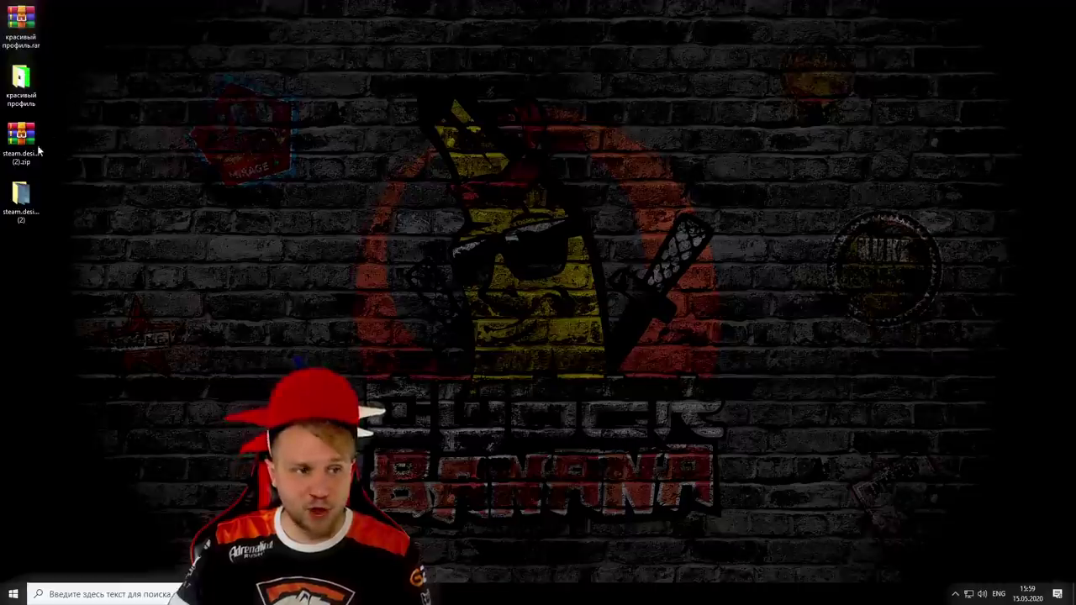
- Open рамка steam.png from the красивый профиль desktop folder in Adobe Photoshop CC 2018
double_click(26, 206)
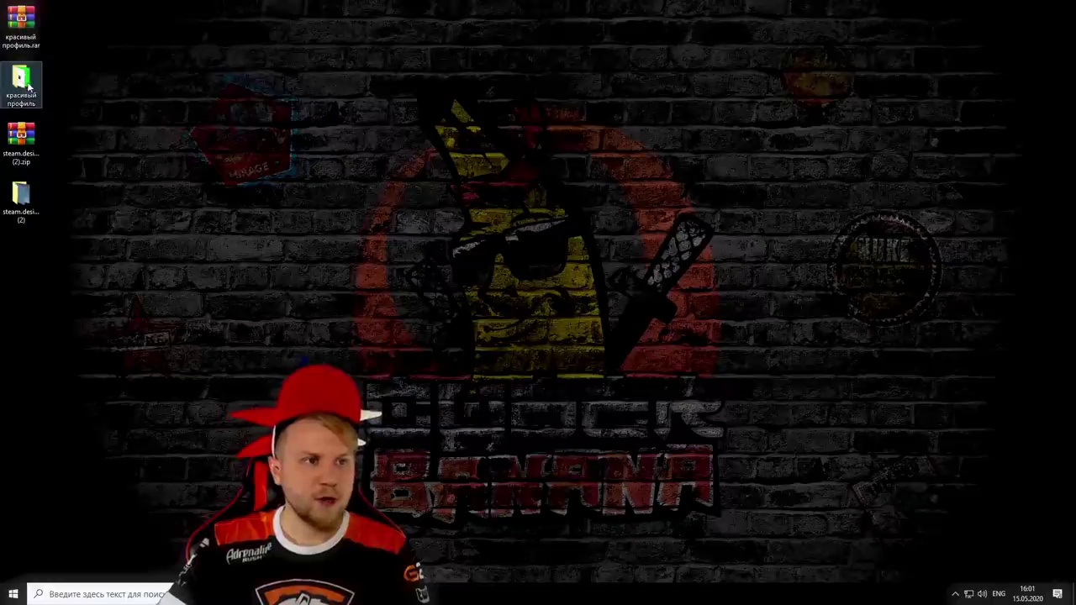
double_click(25, 84)
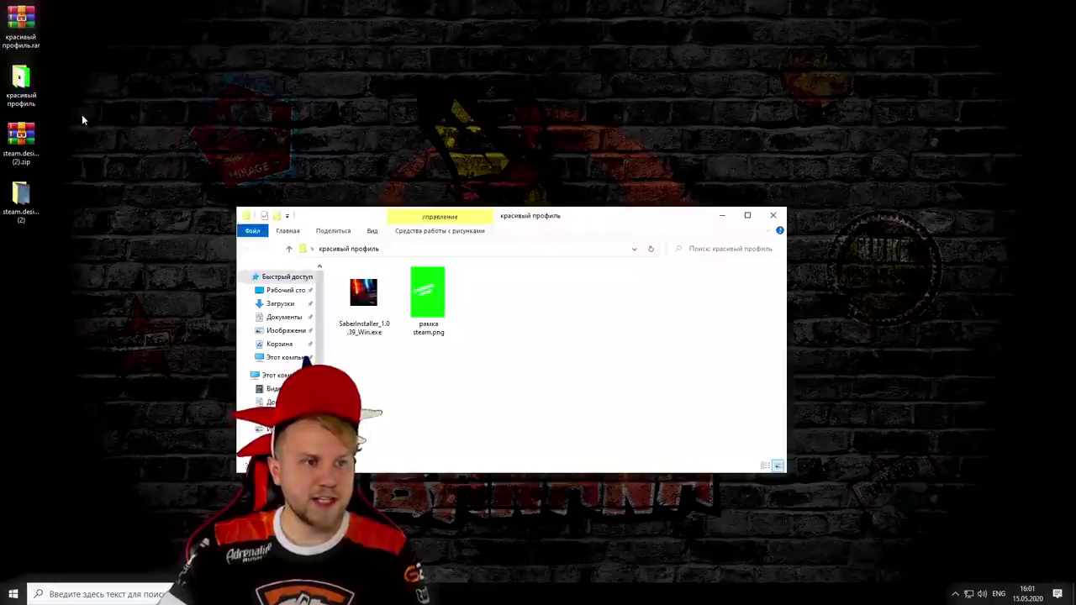
right_click(428, 310)
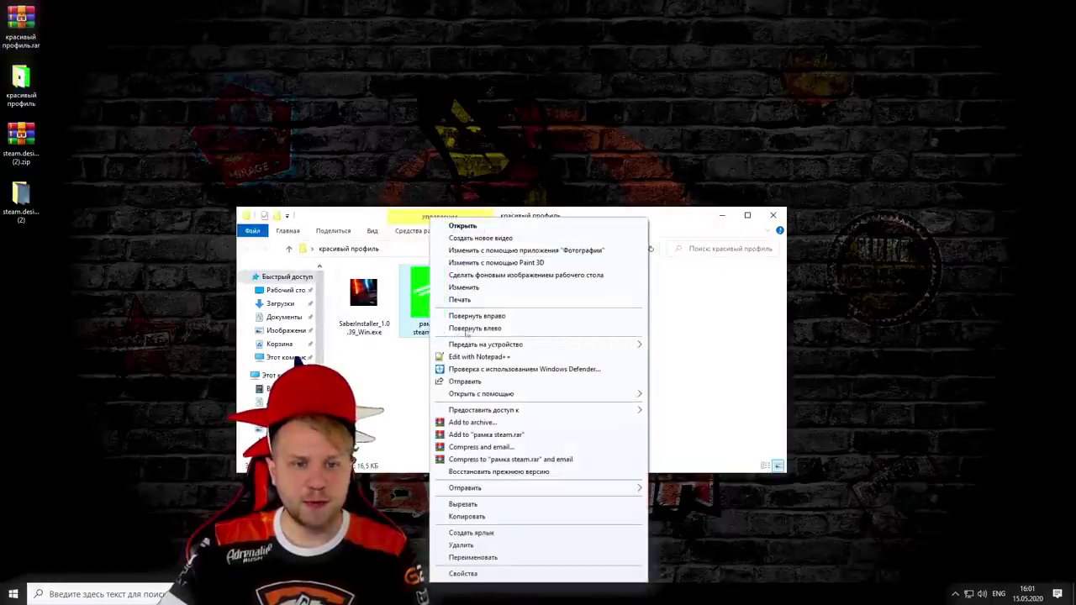
mouse_move(504, 394)
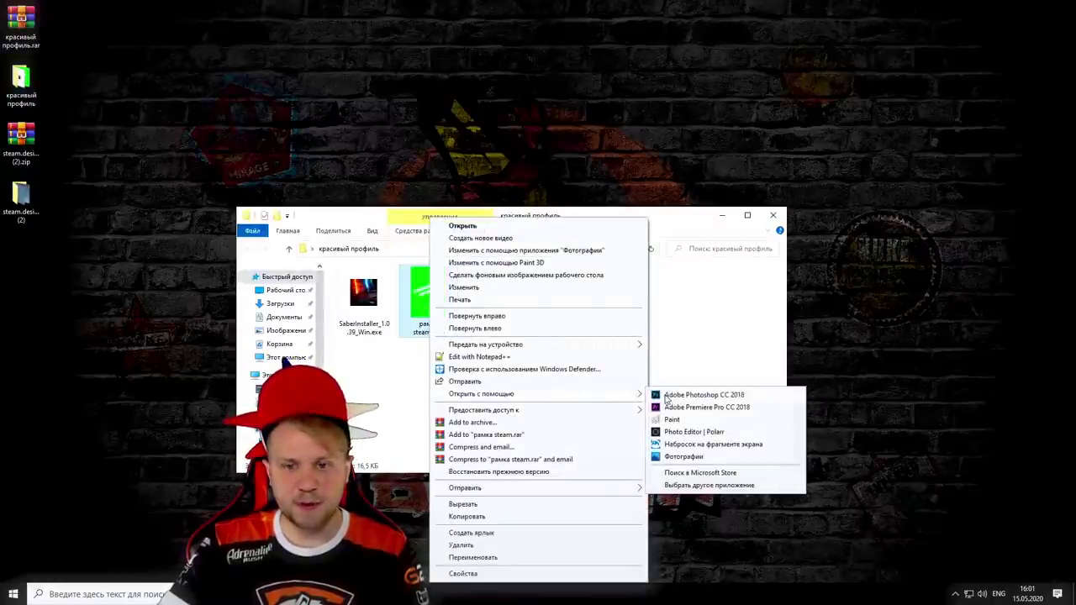
click(666, 395)
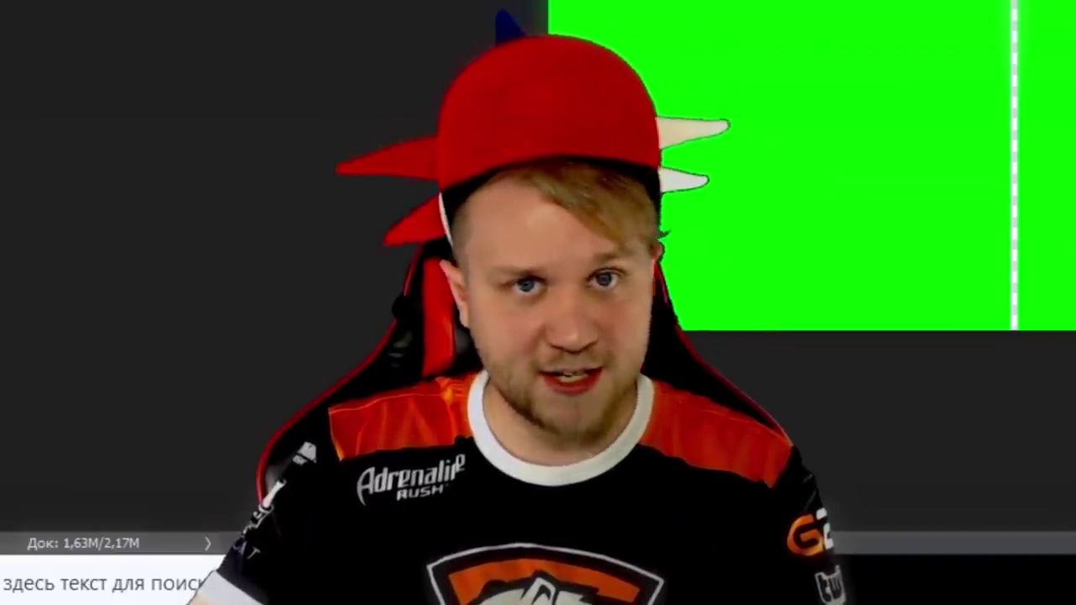
- Open Artwork_Middle.png and Artwork_Right_Top.png together from the desktop folder steam.design_668b86 (2)
click(34, 8)
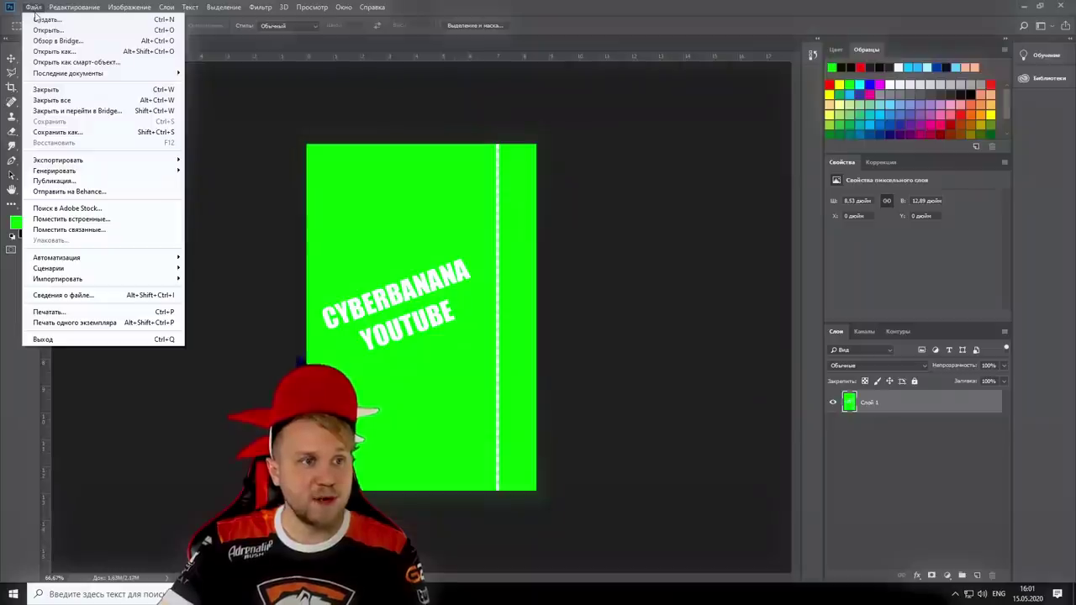
click(41, 30)
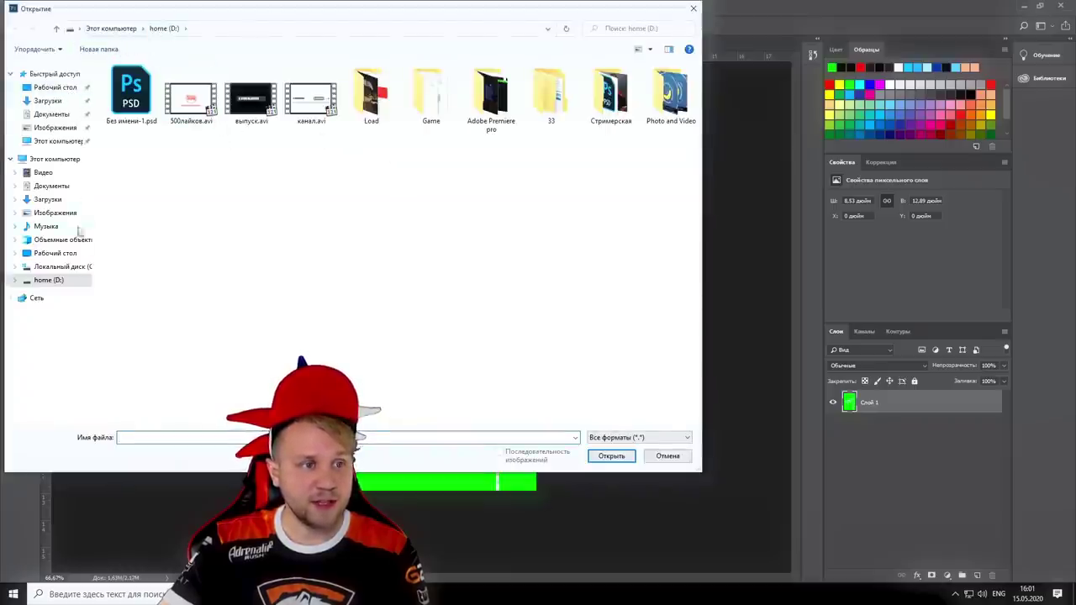
click(52, 87)
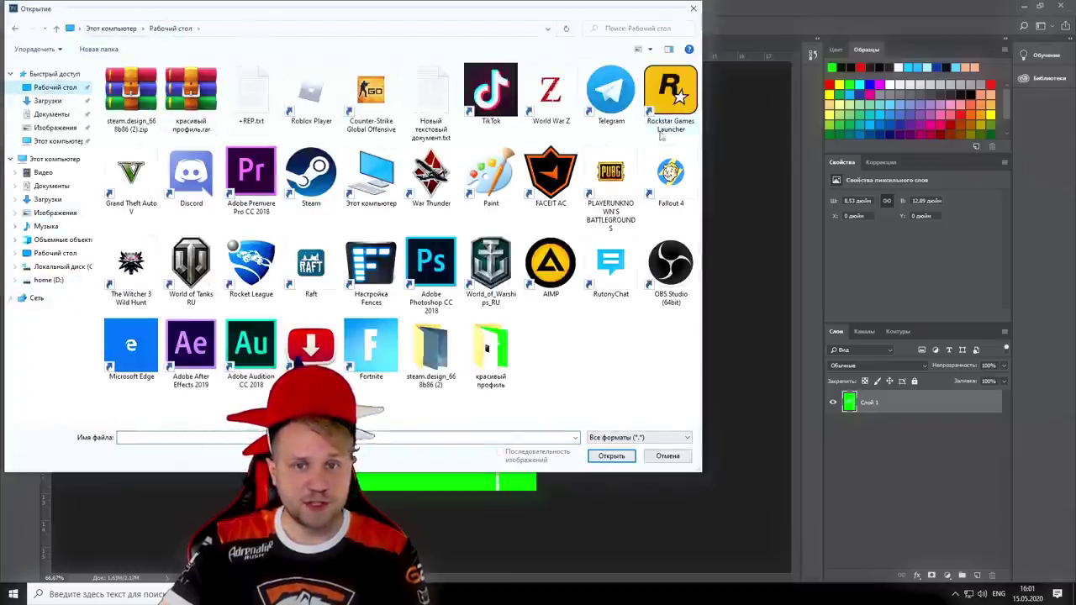
double_click(433, 349)
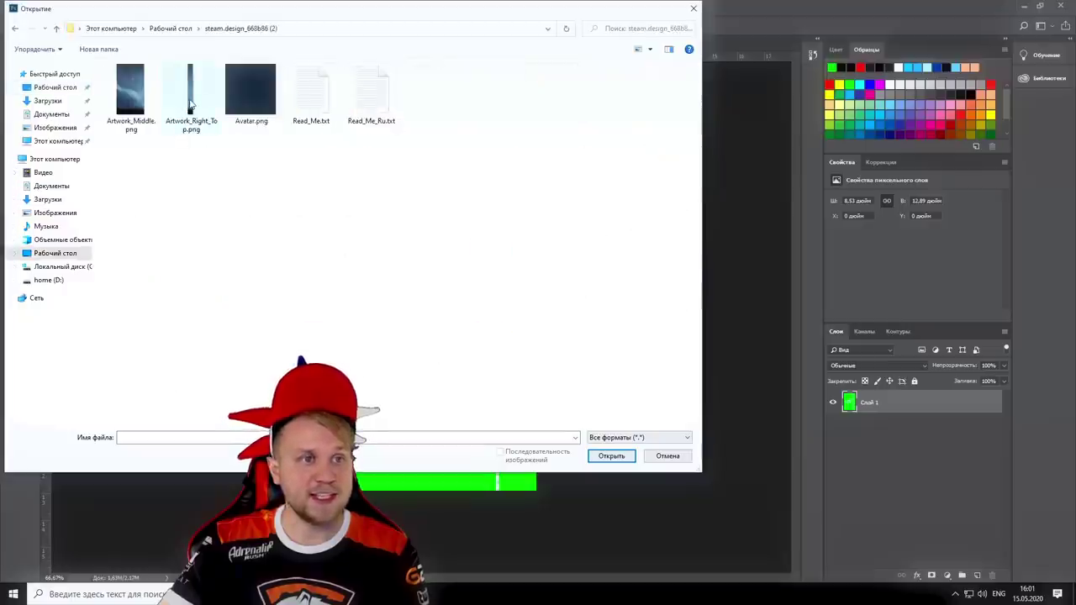
click(190, 103)
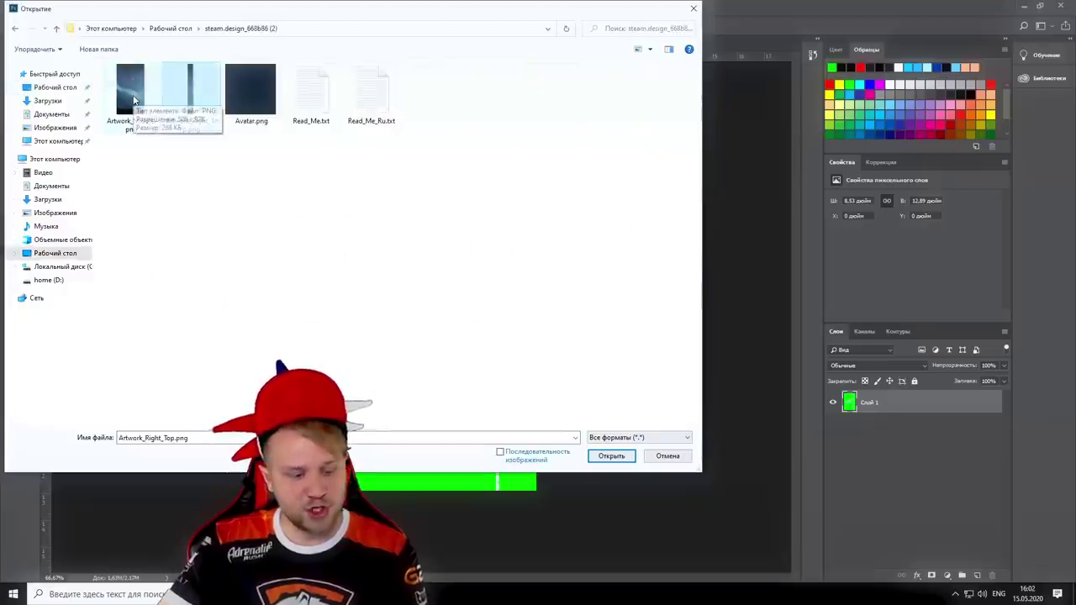
ctrl+click(131, 97)
click(601, 455)
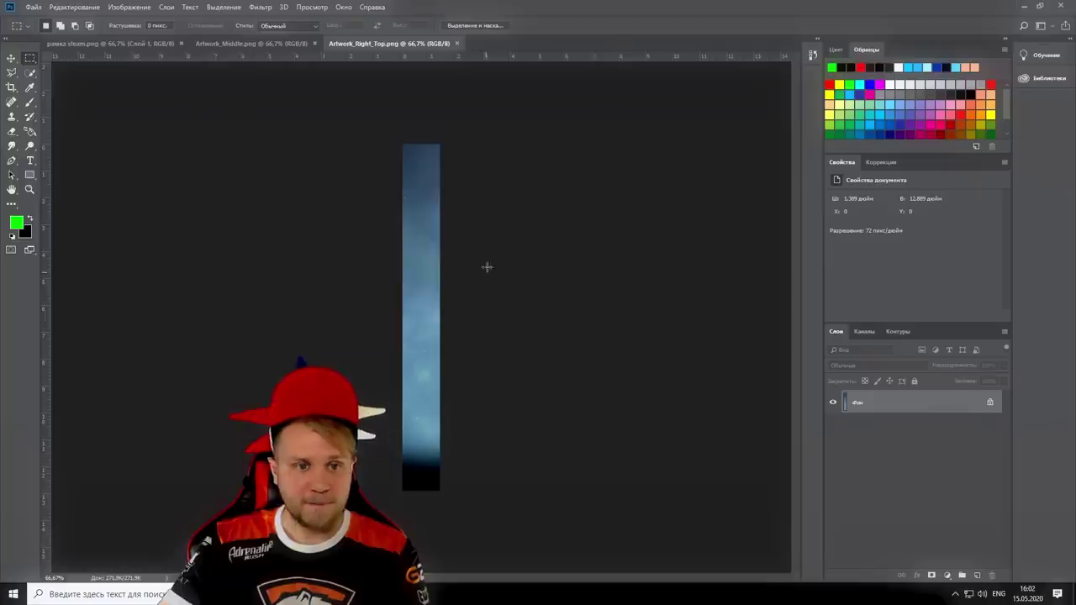
- Move the Artwork_Right_Top and Artwork_Middle images into рамка steam.png, fitting the narrow and wide areas beside the dashed divider
click(12, 60)
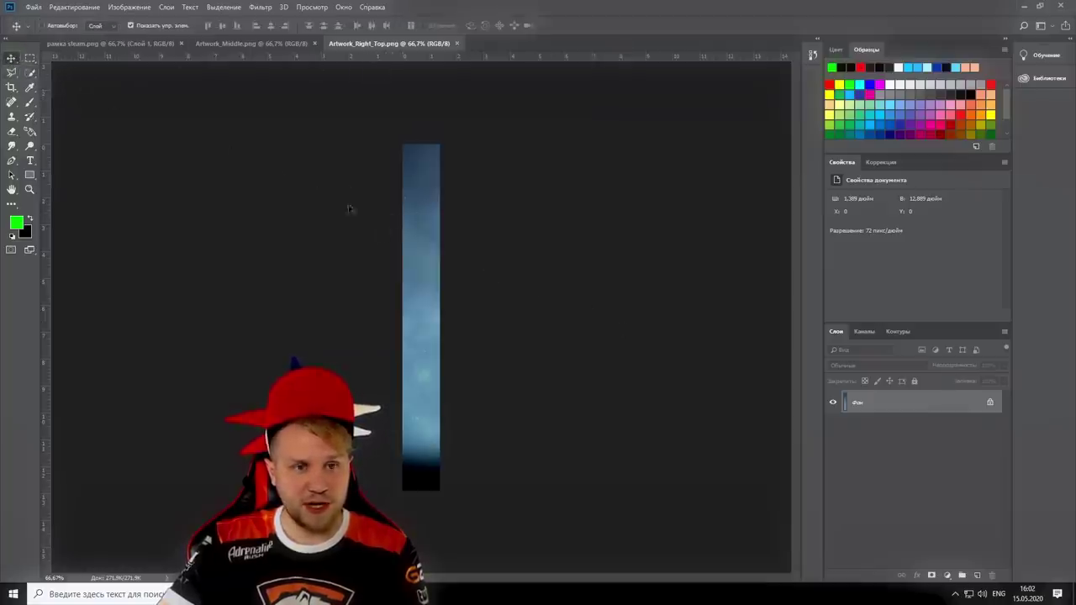
drag(127, 49, 519, 285)
click(241, 44)
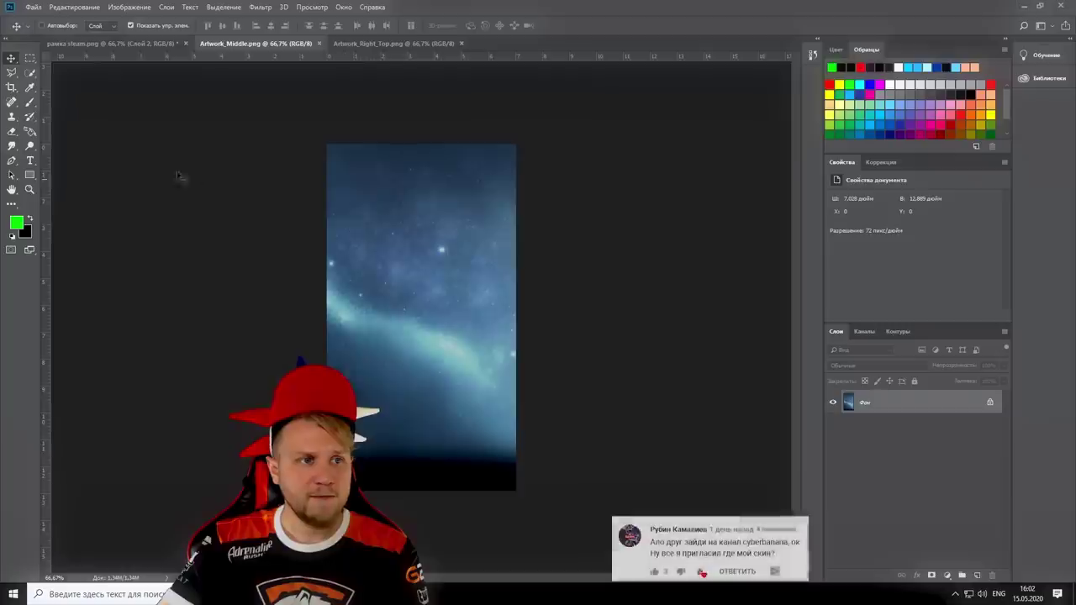
drag(108, 46, 407, 274)
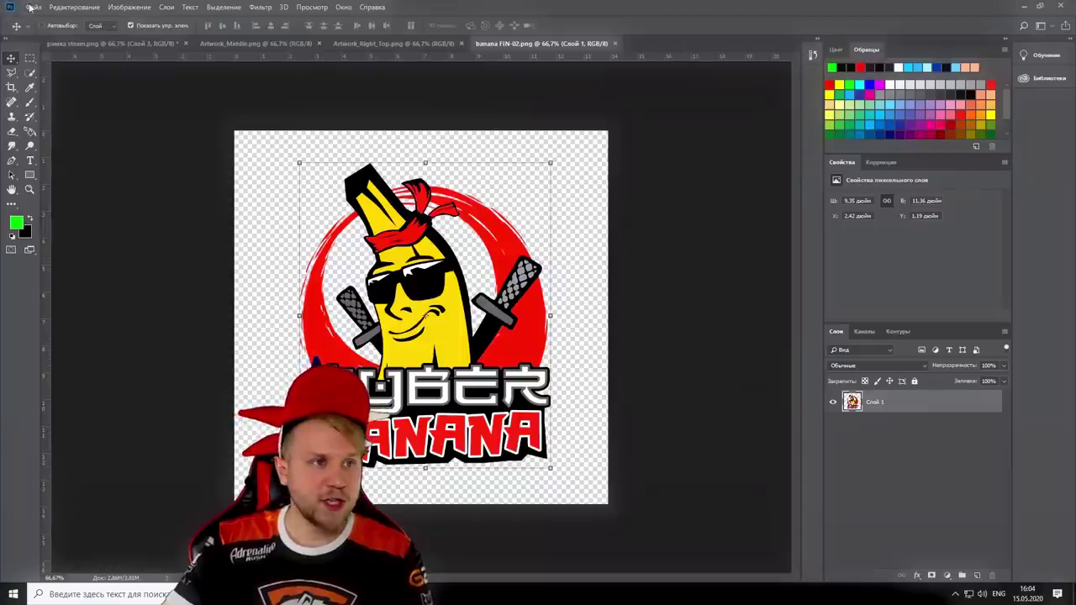
- Bring the Cyber Banana logo into рамка steam.png, scale it to about 64%, and position it over the wide artwork area
click(32, 8)
click(719, 242)
drag(447, 279, 560, 291)
drag(549, 143, 446, 251)
drag(407, 335, 438, 311)
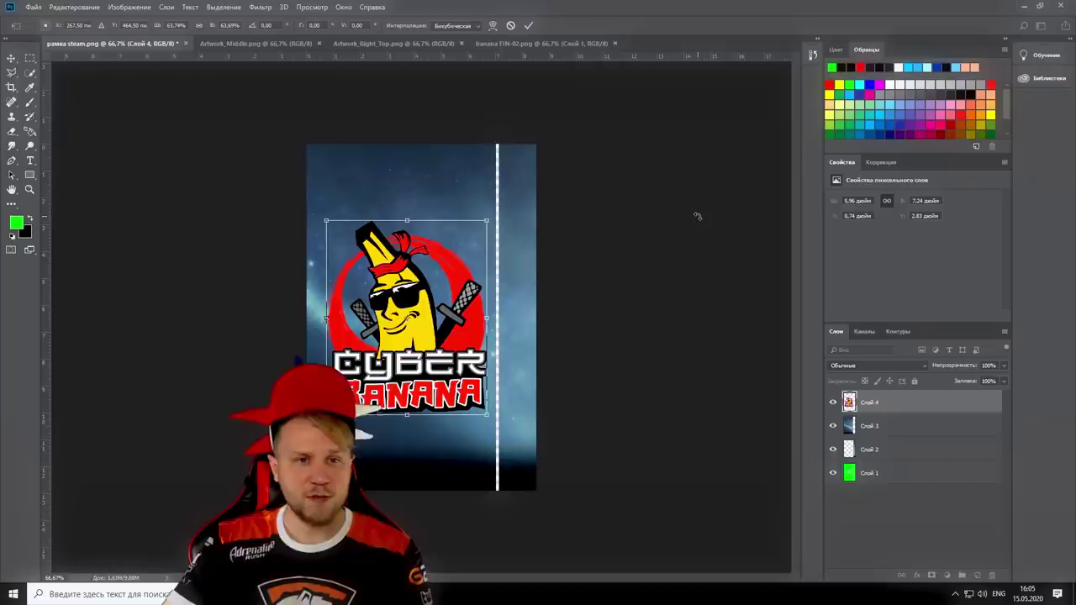
click(528, 26)
- Save the composition as a PNG named рамка steam.png in the красивый профиль folder, replacing the existing file
click(33, 7)
click(68, 133)
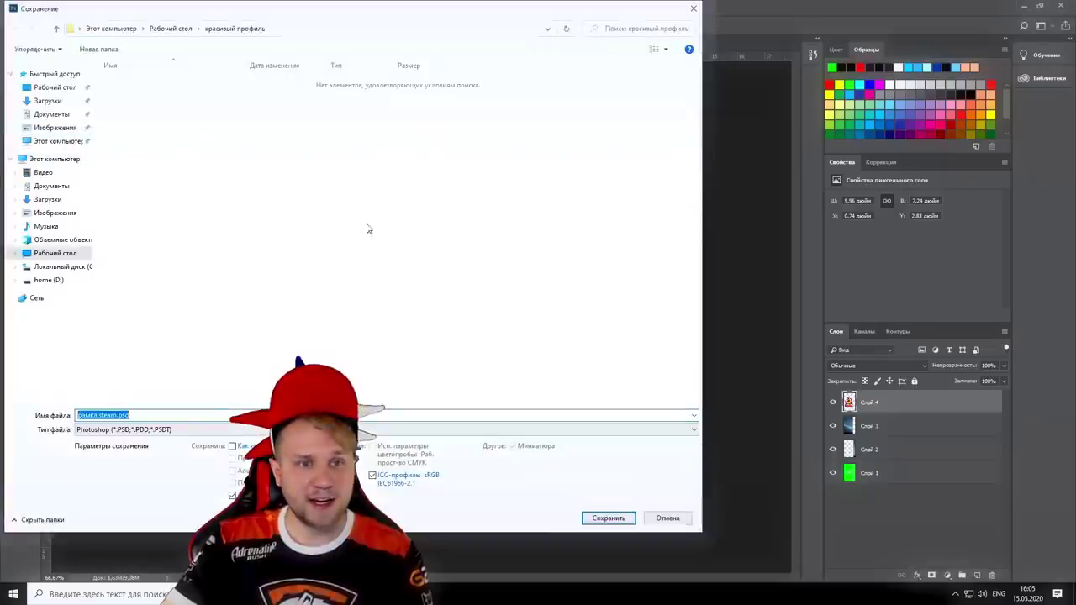
click(148, 429)
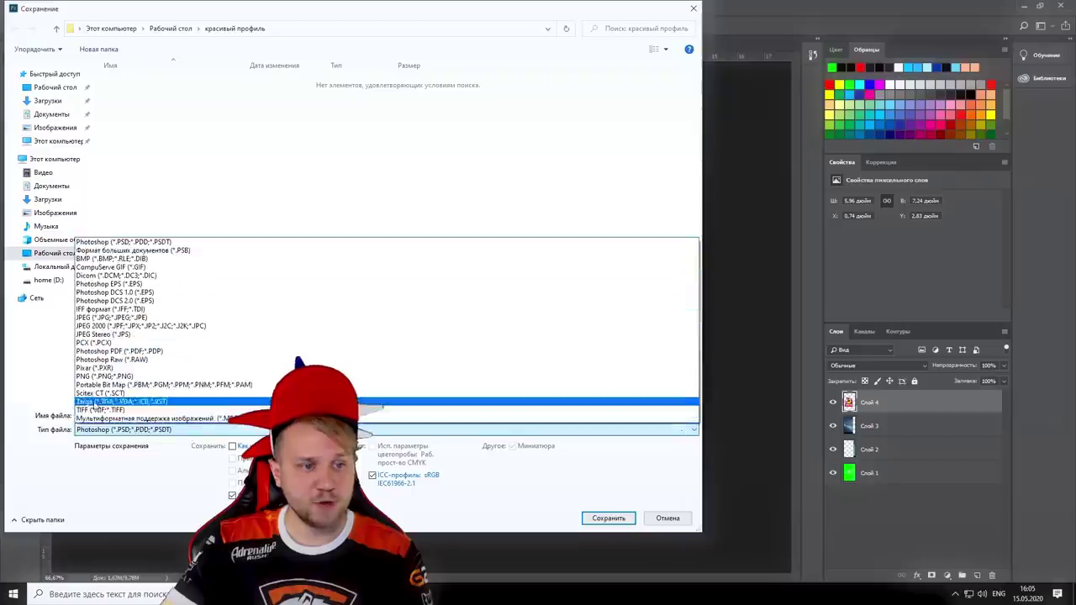
click(90, 376)
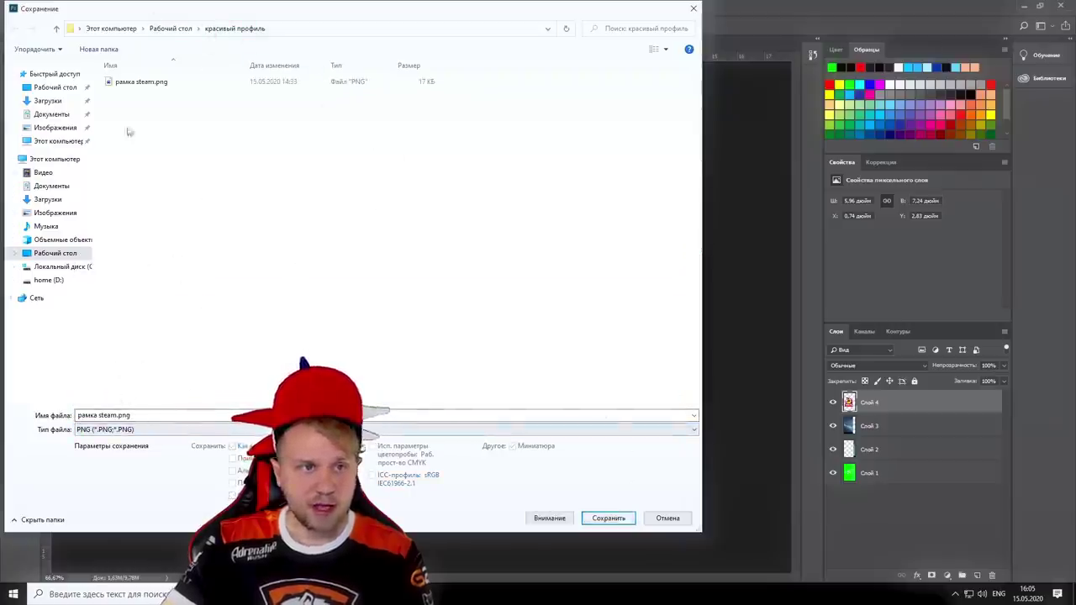
click(610, 521)
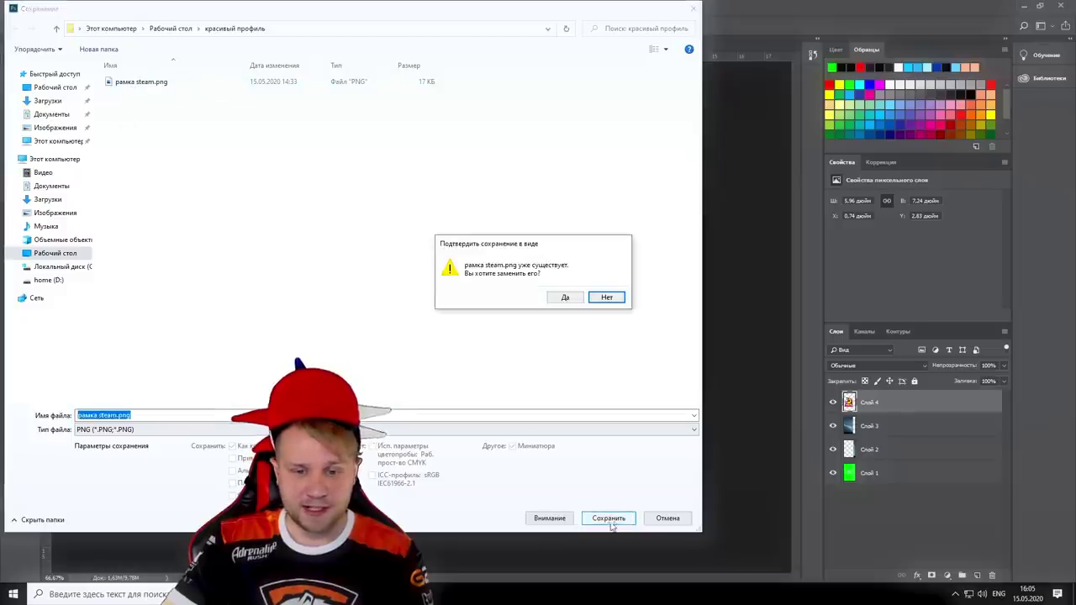
click(564, 297)
click(647, 177)
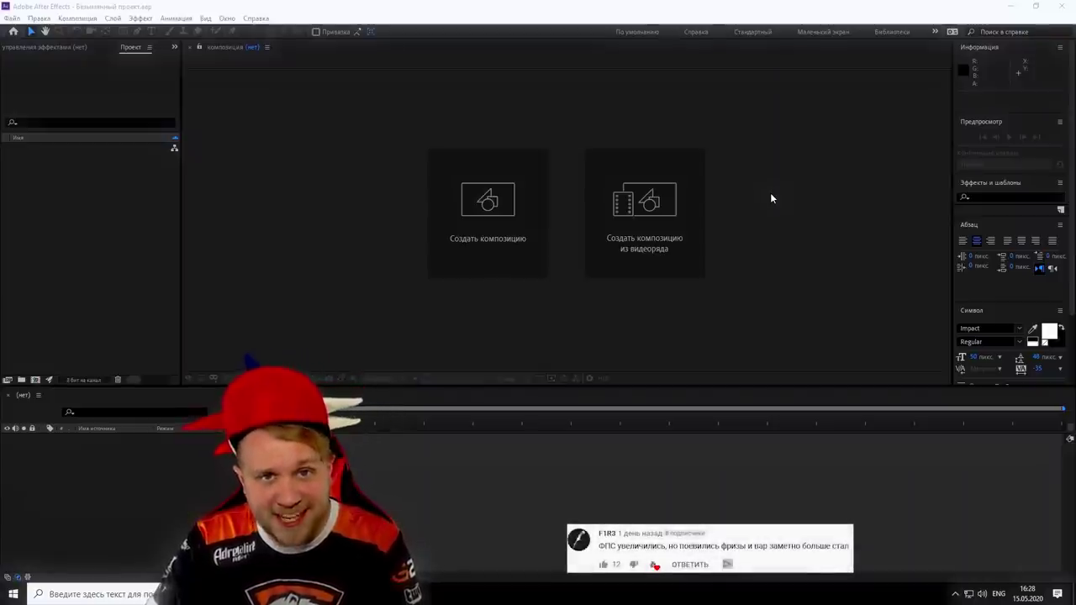
- In After Effects, import рамка steam.png from the красивый профиль folder and build a composition from it
click(140, 47)
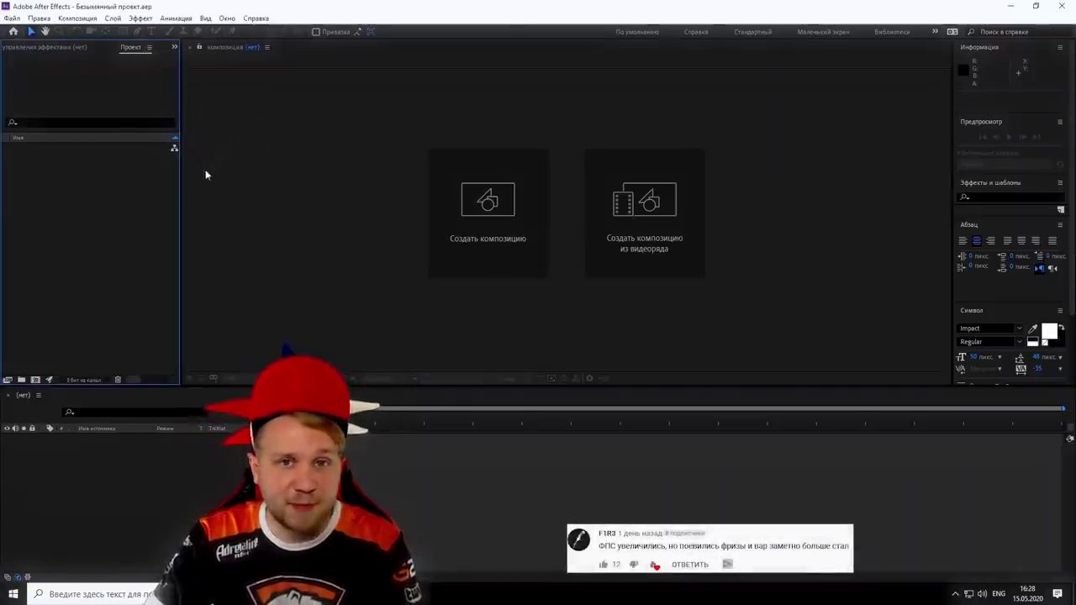
double_click(81, 242)
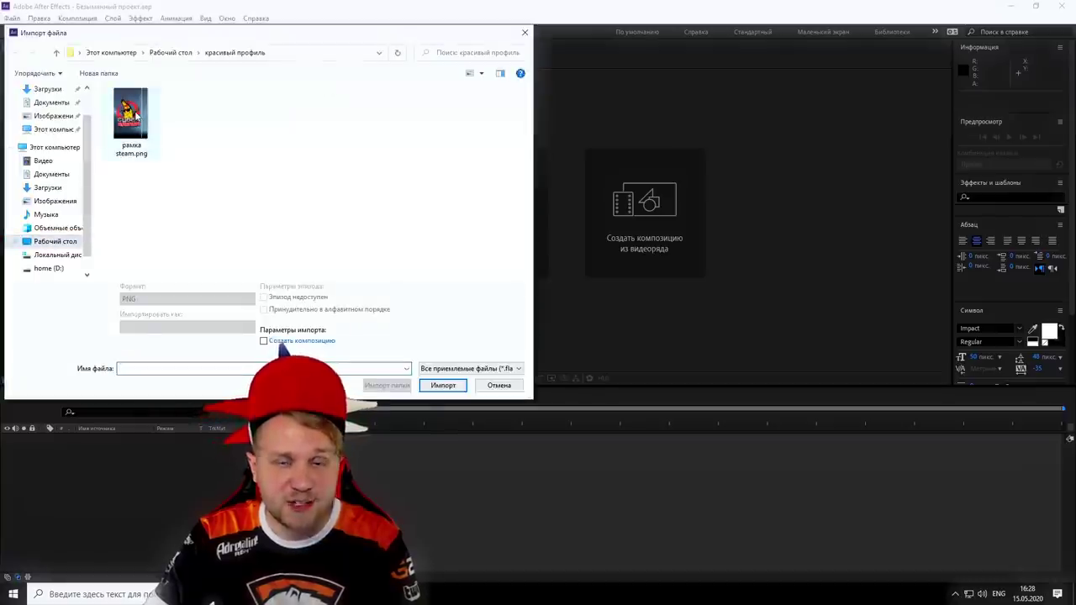
click(132, 118)
click(443, 385)
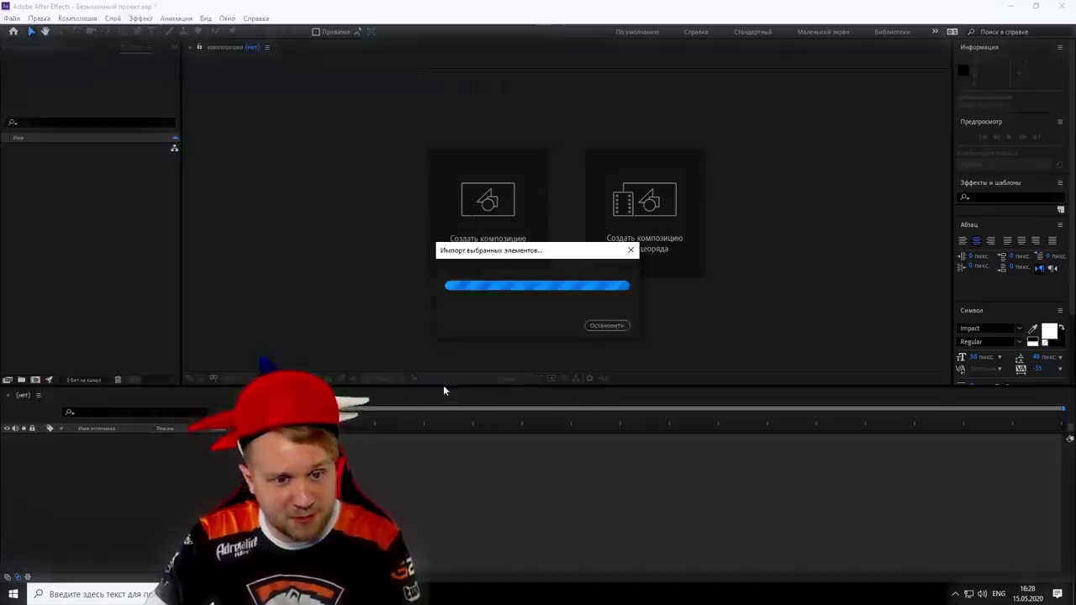
drag(53, 150, 133, 460)
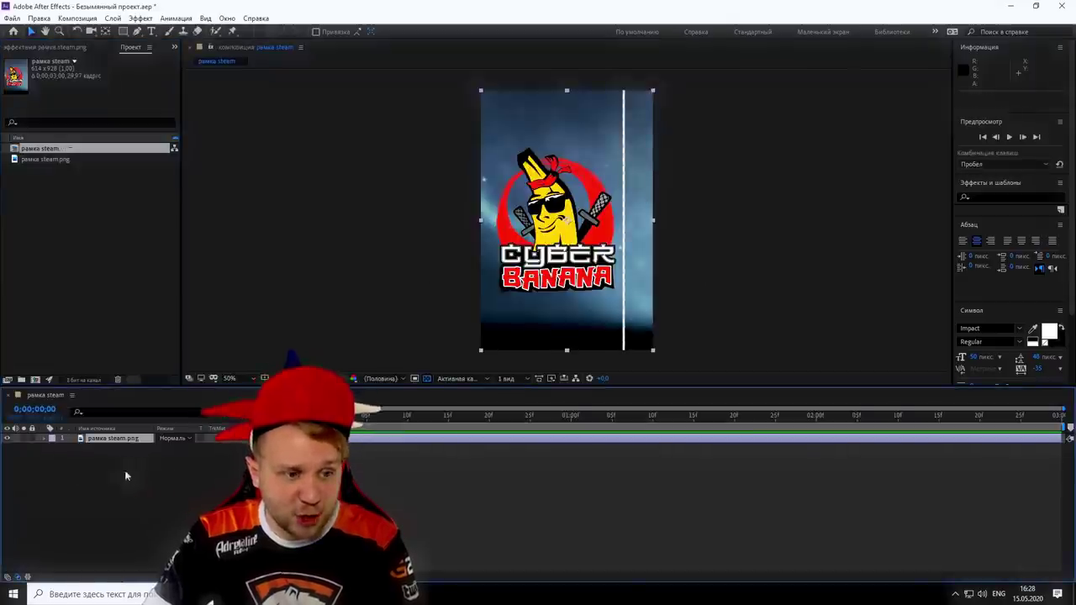
- Add an adjustment layer above рамка steam.png in the composition
right_click(139, 483)
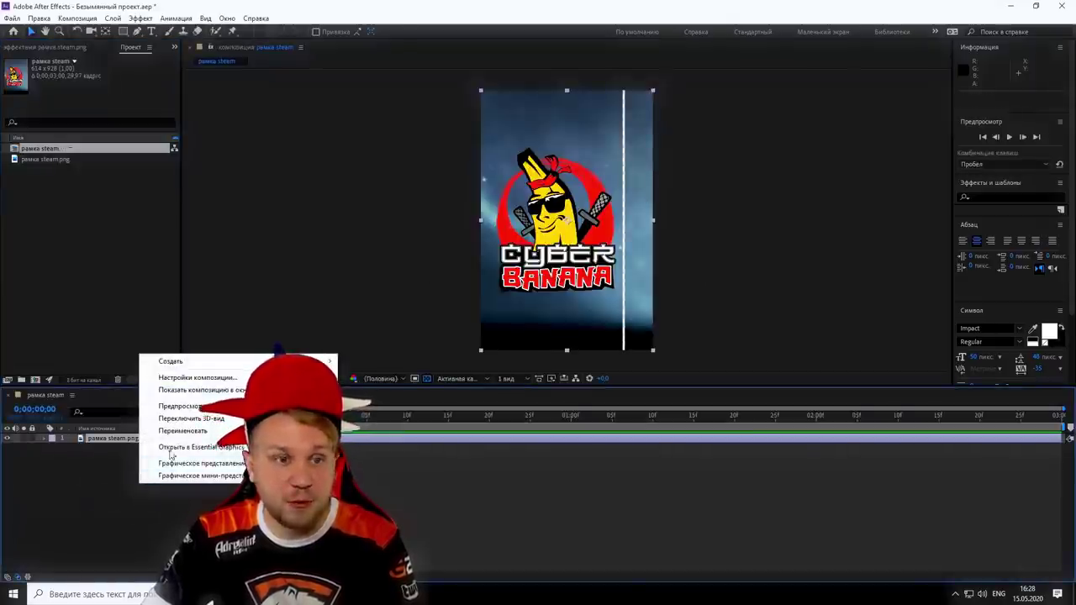
mouse_move(179, 367)
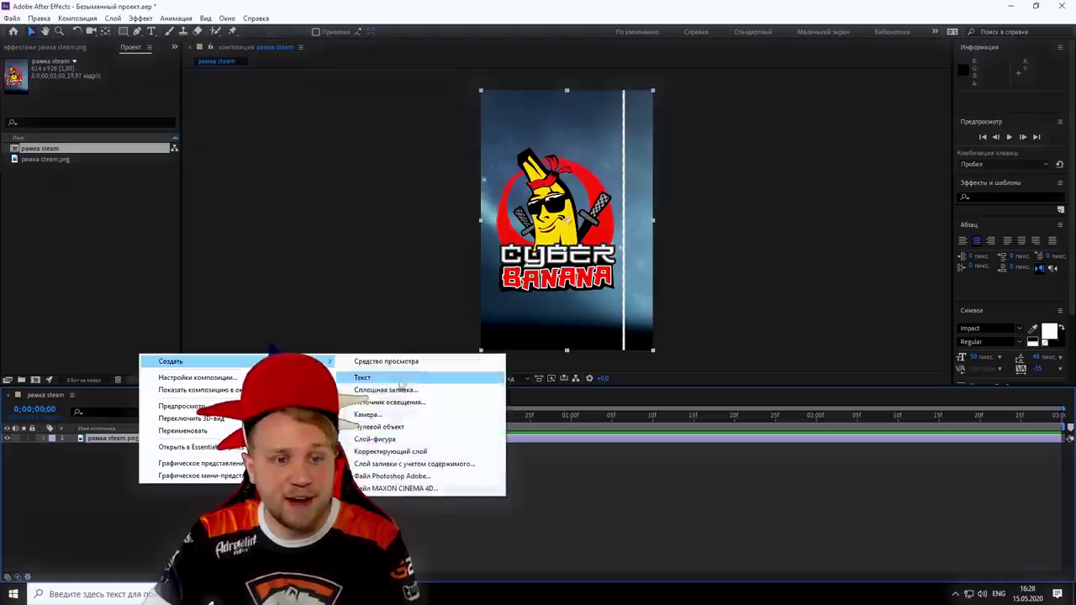
click(393, 452)
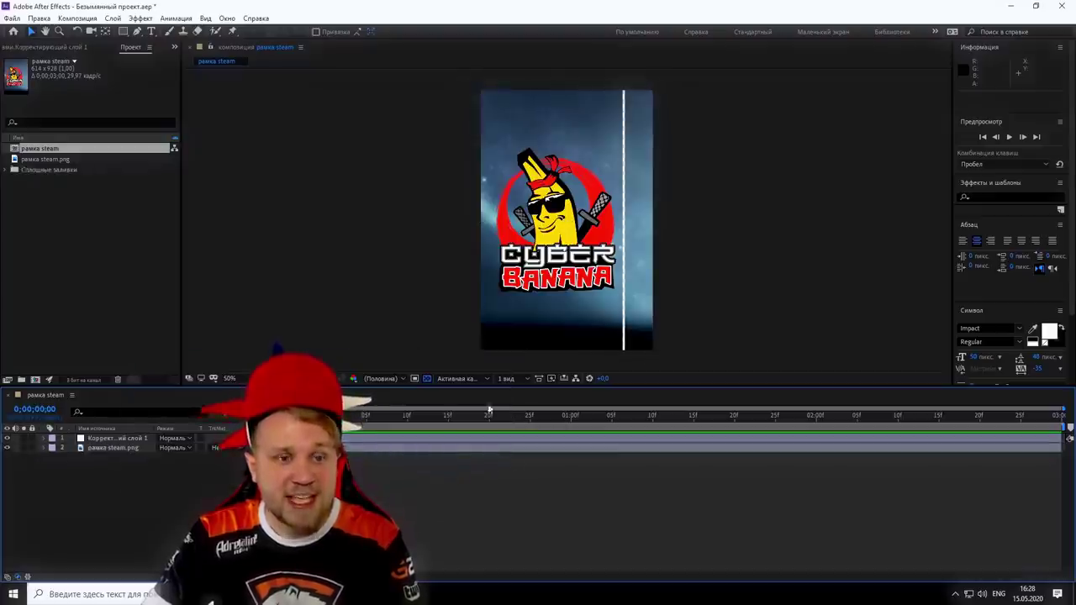
- Trace a closed Pen-tool mask on the adjustment layer around the banana character and the CYBER BANANA lettering
click(130, 441)
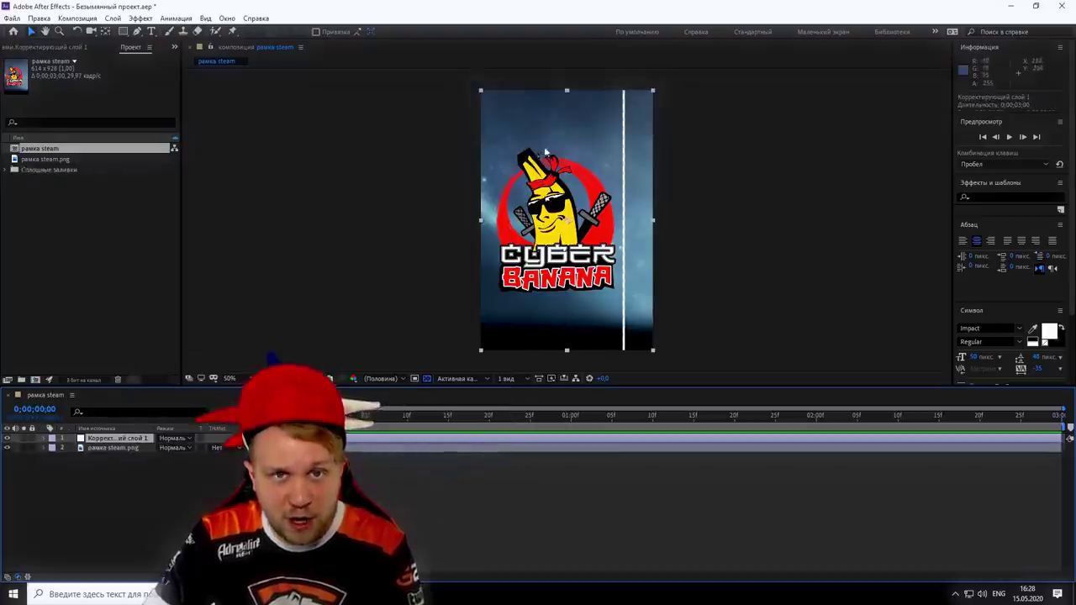
click(137, 31)
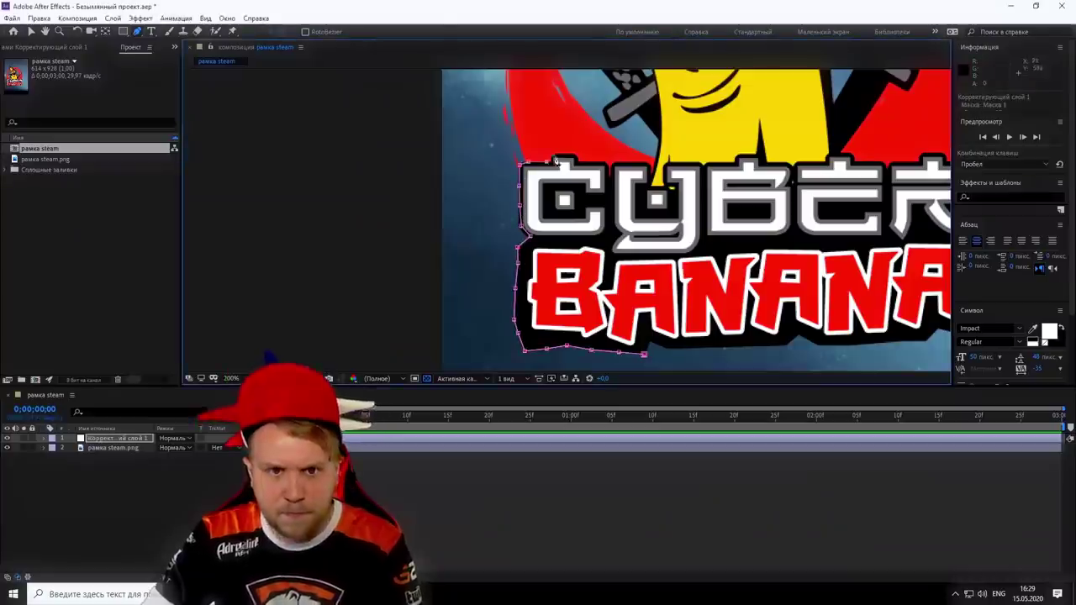
scroll(563, 204, up, 5)
scroll(563, 204, down, 3)
scroll(789, 298, up, 3)
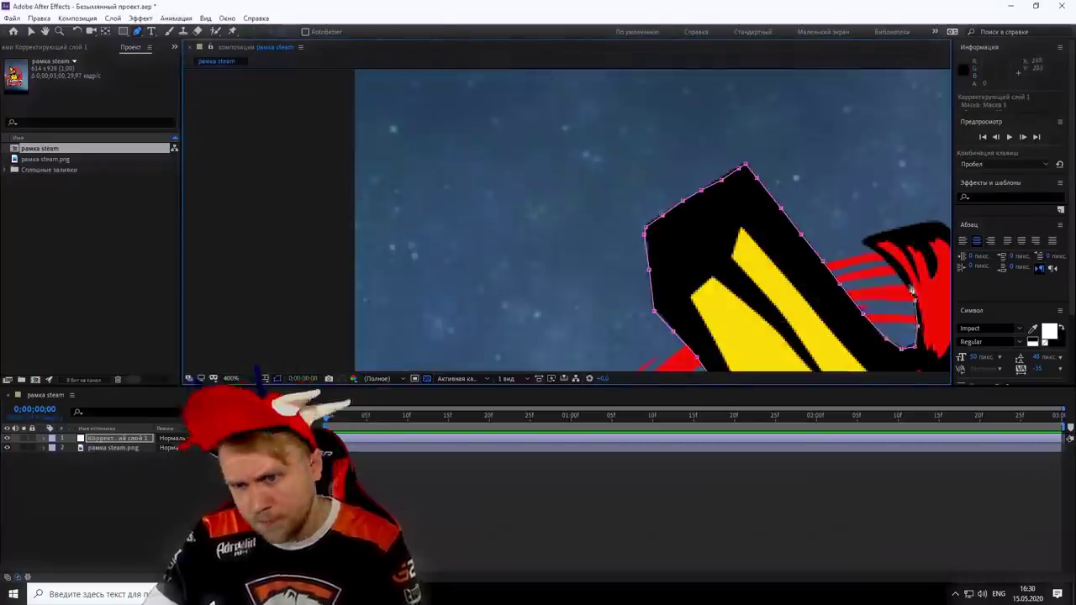
scroll(789, 298, down, 15)
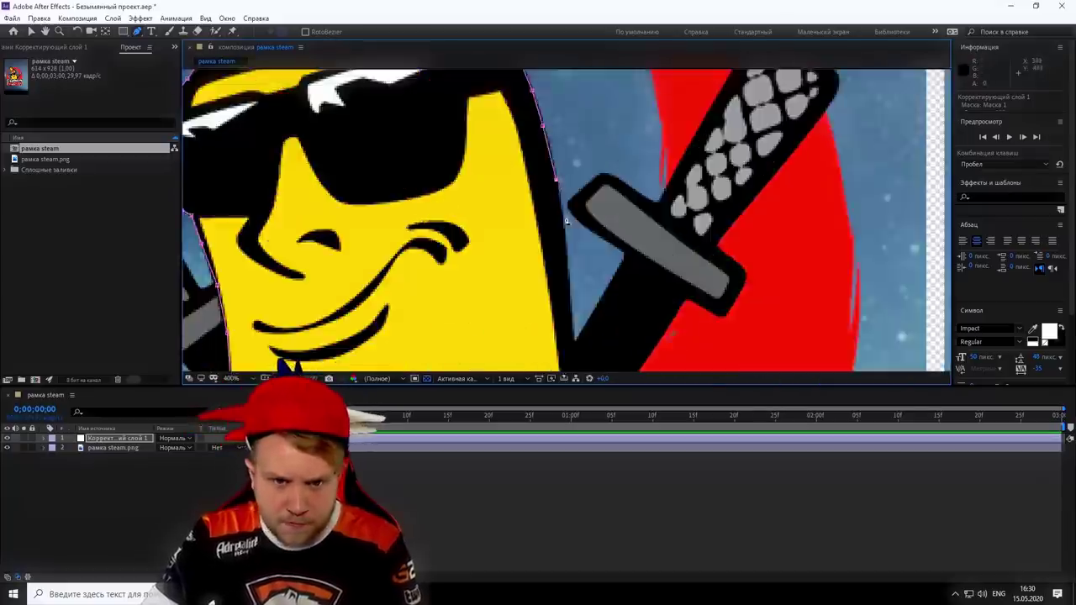
scroll(605, 230, right, 5)
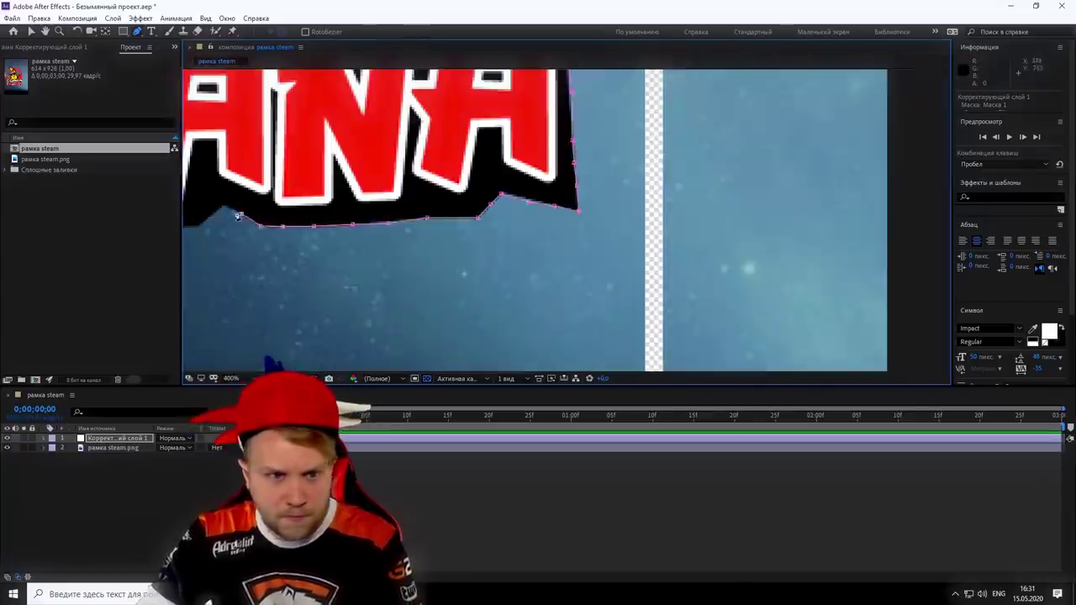
scroll(238, 216, down, 2)
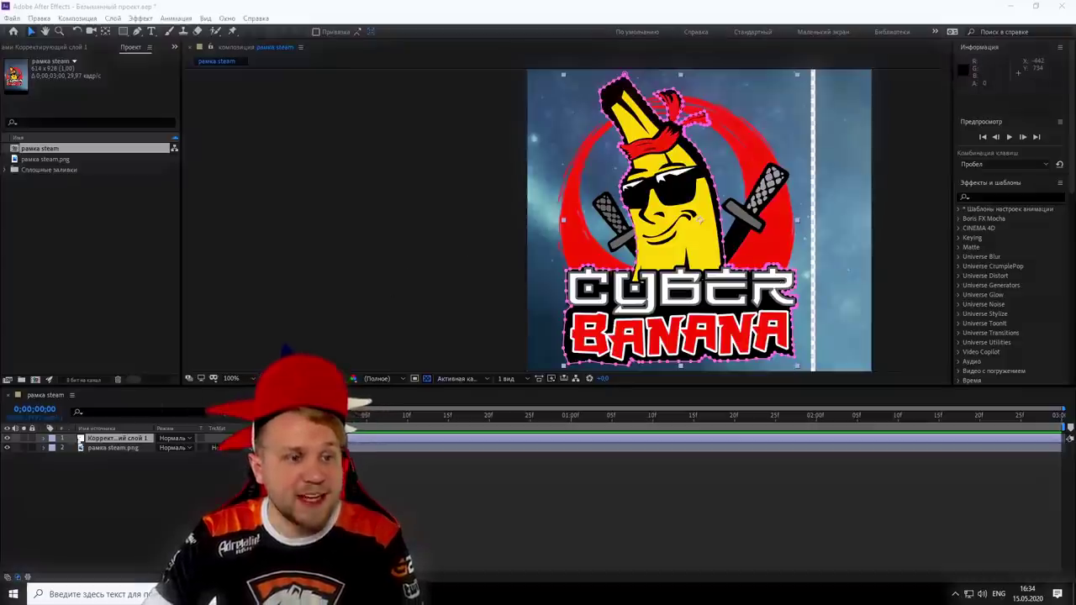
- Set the adjustment layer's blending mode to Add (Добавить)
click(172, 438)
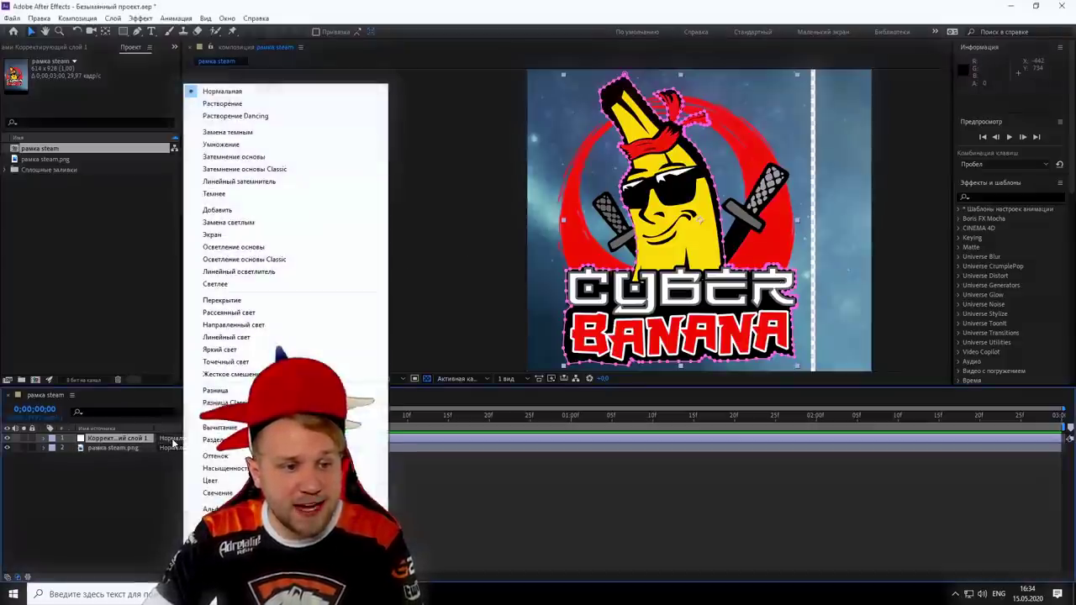
click(201, 218)
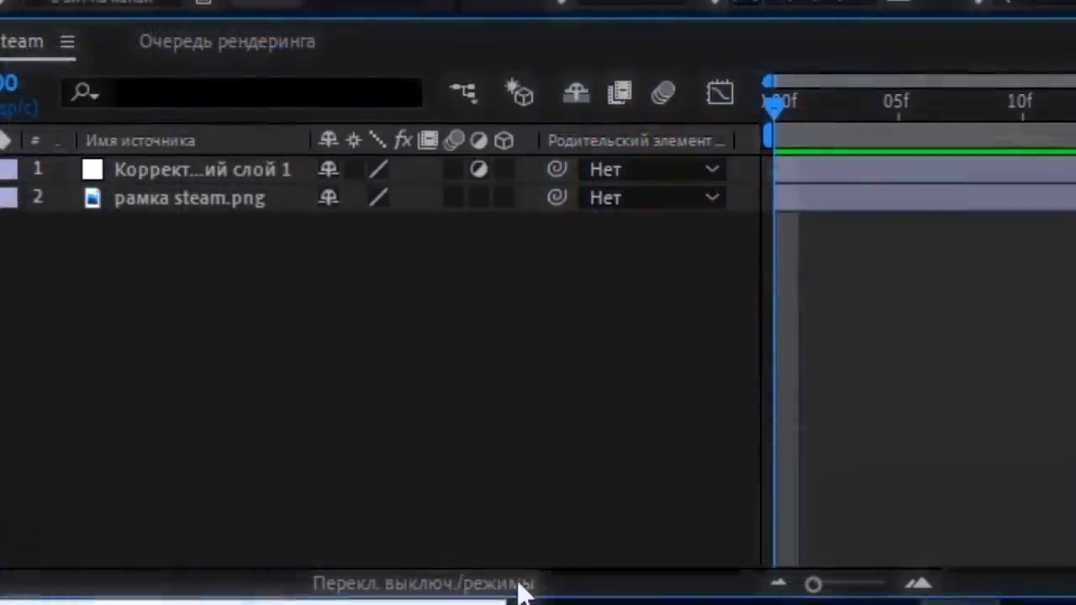
click(523, 593)
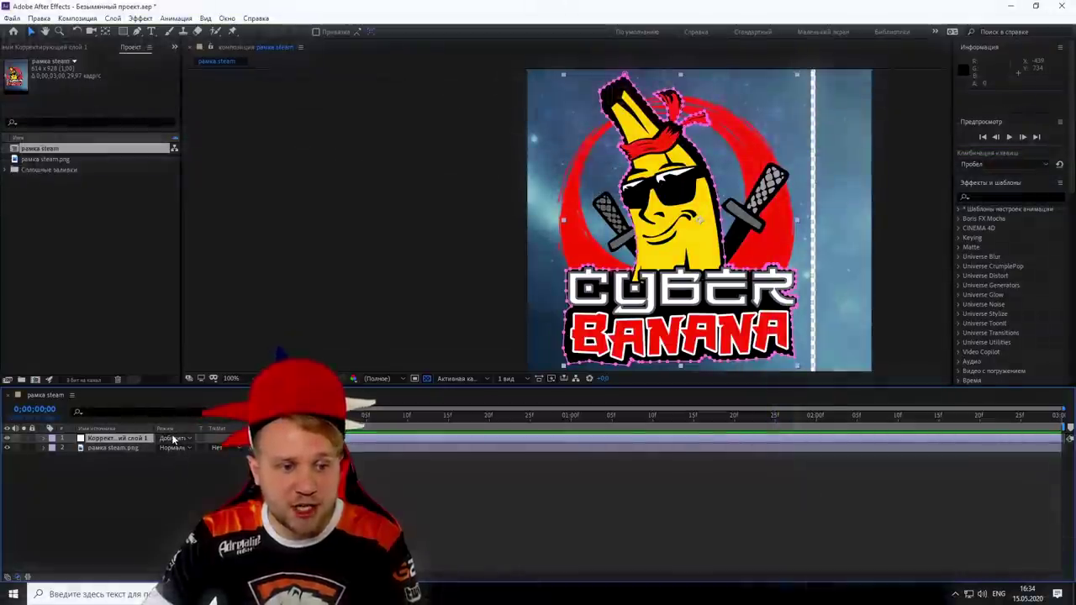
- Find the Video Copilot Saber effect by searching "saber" and apply it to the adjustment layer
click(936, 32)
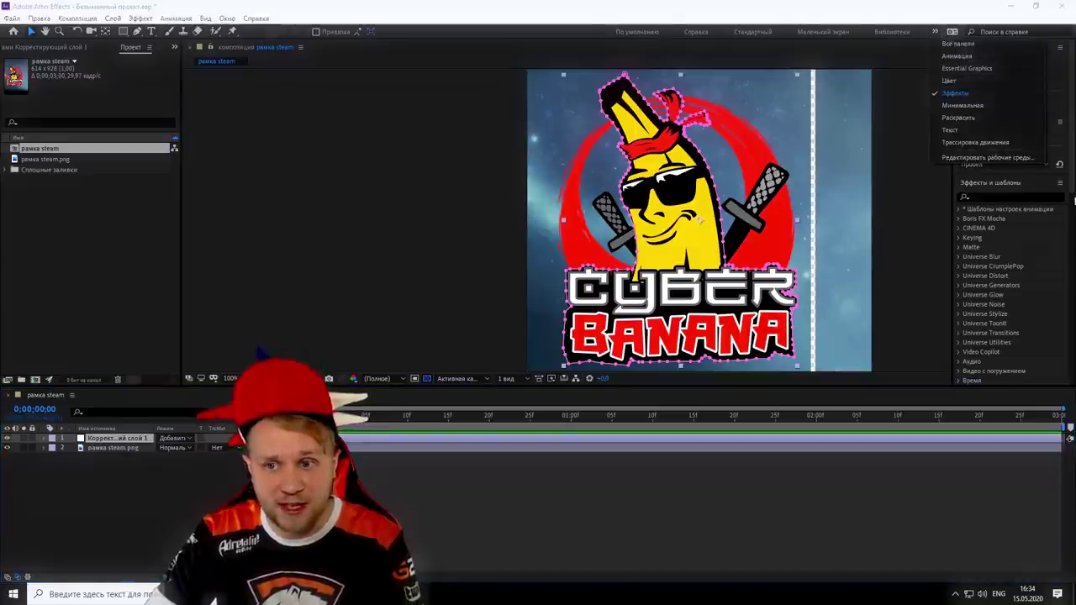
click(1024, 195)
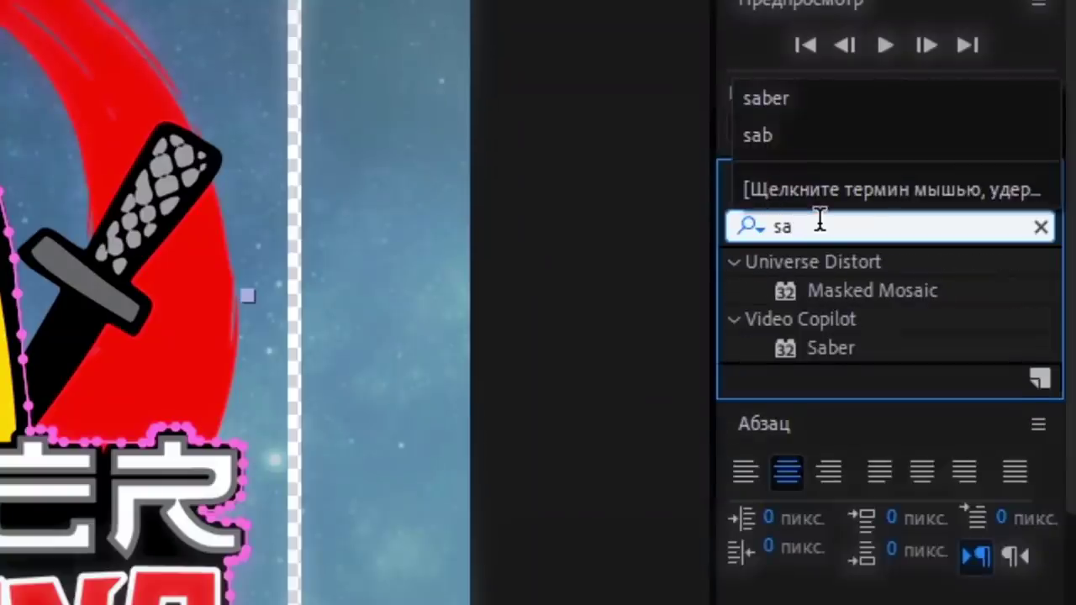
text(ber)
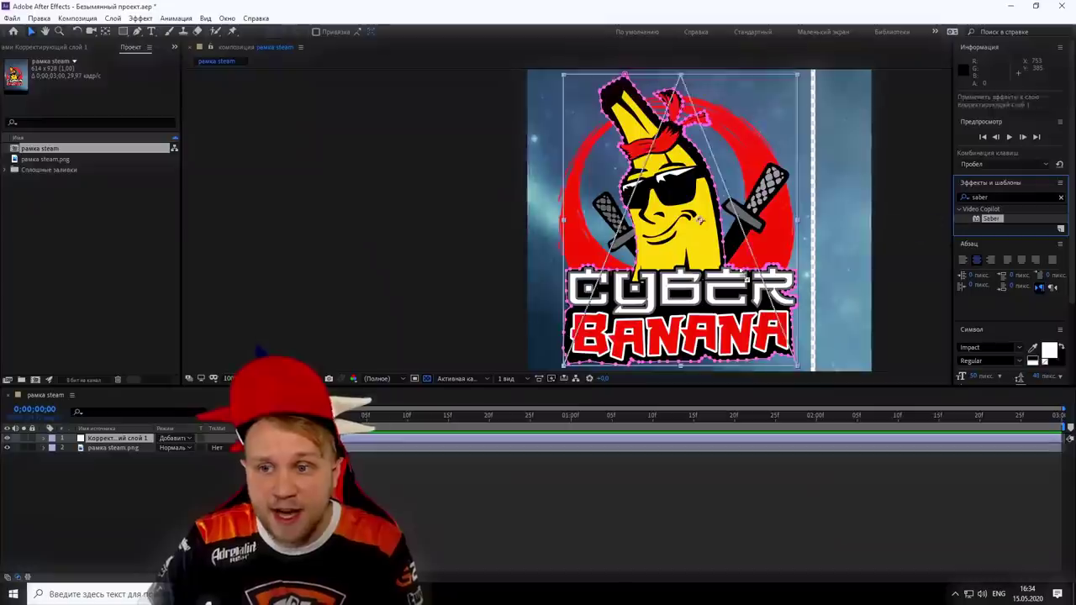
click(110, 439)
drag(109, 438, 109, 439)
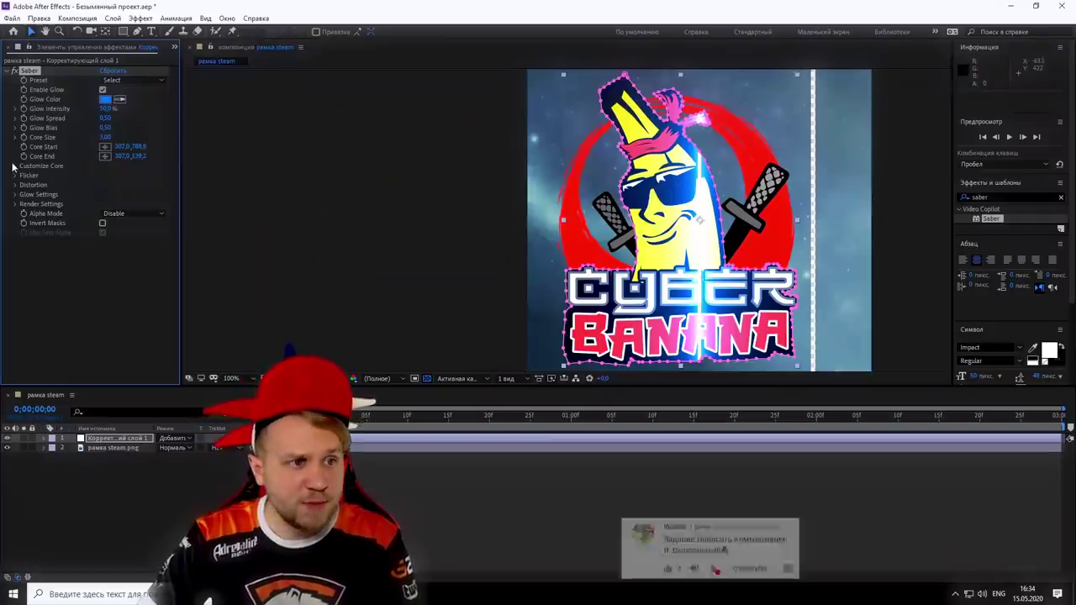
- Set Saber's core type to Layer Masks and choose the Core preset
click(16, 170)
click(126, 175)
click(129, 200)
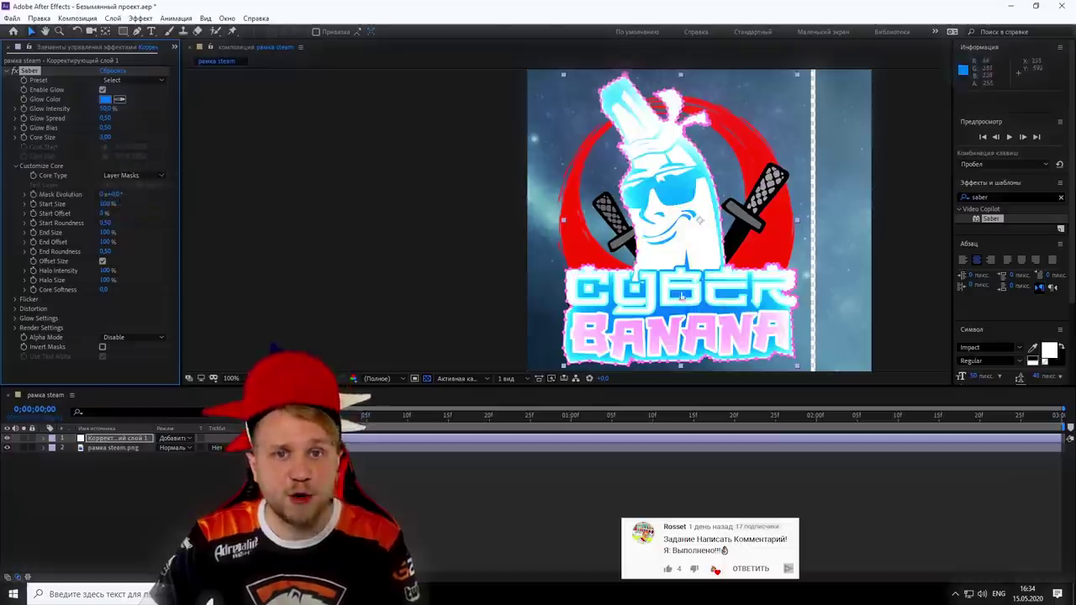
click(121, 79)
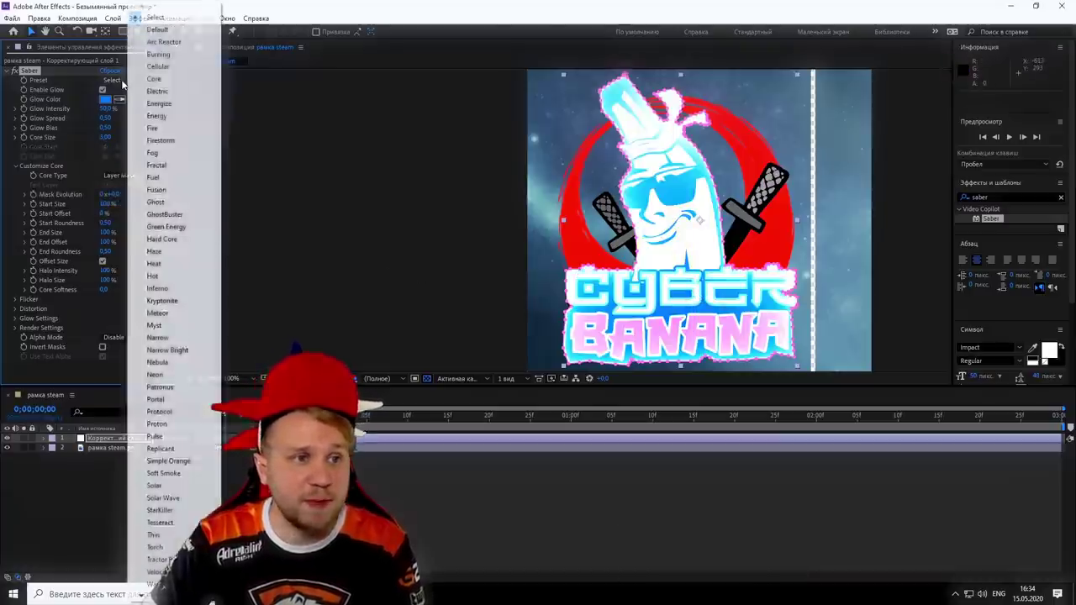
click(157, 91)
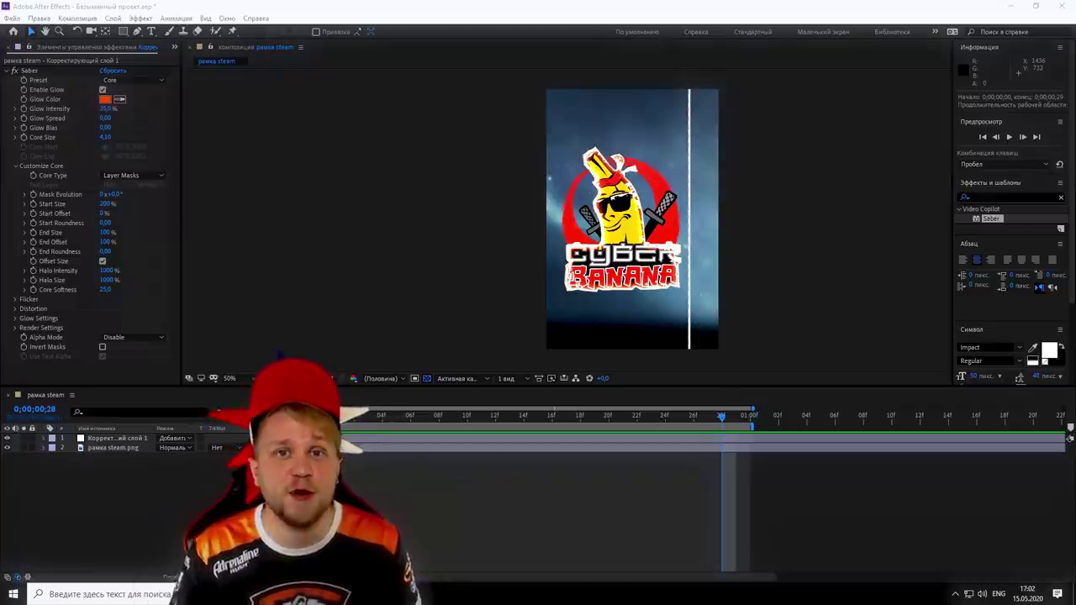
- End the work area at about one second and render the рамка steam composition through the render queue
drag(756, 429, 755, 426)
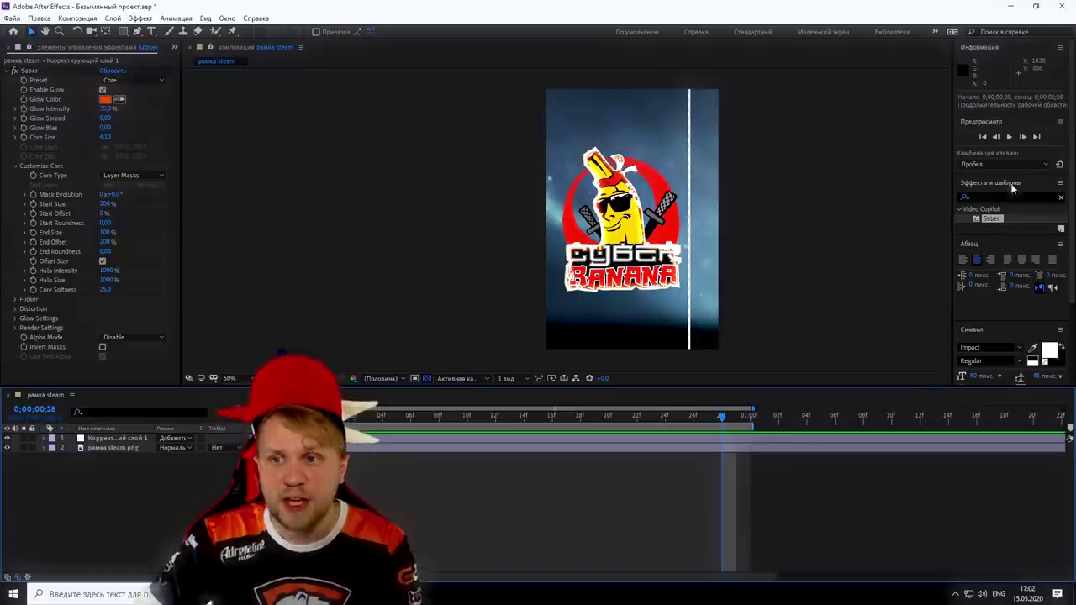
key(ctrl+m)
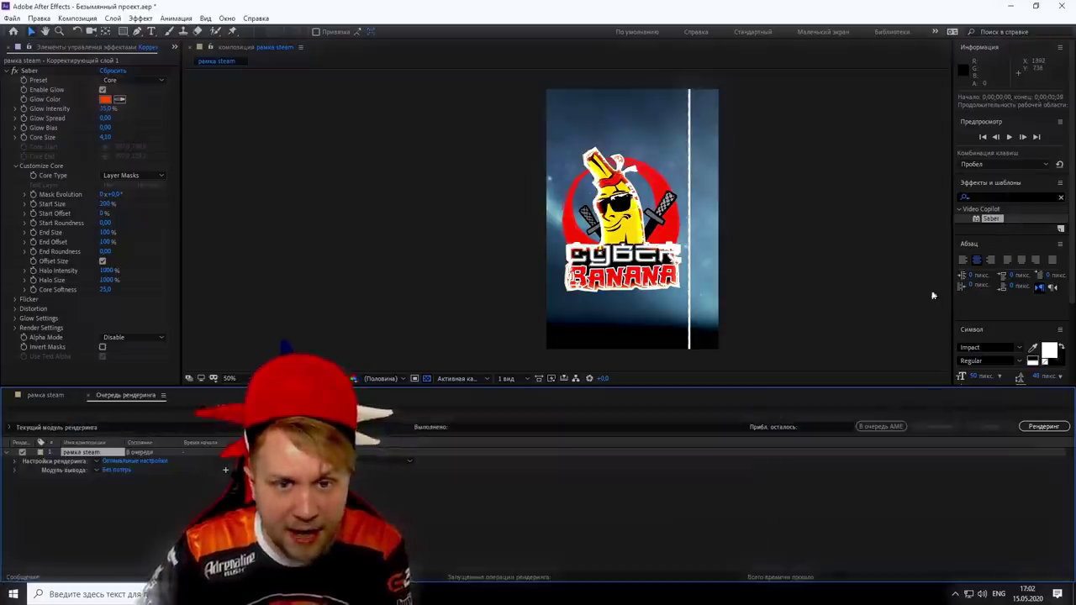
click(1040, 427)
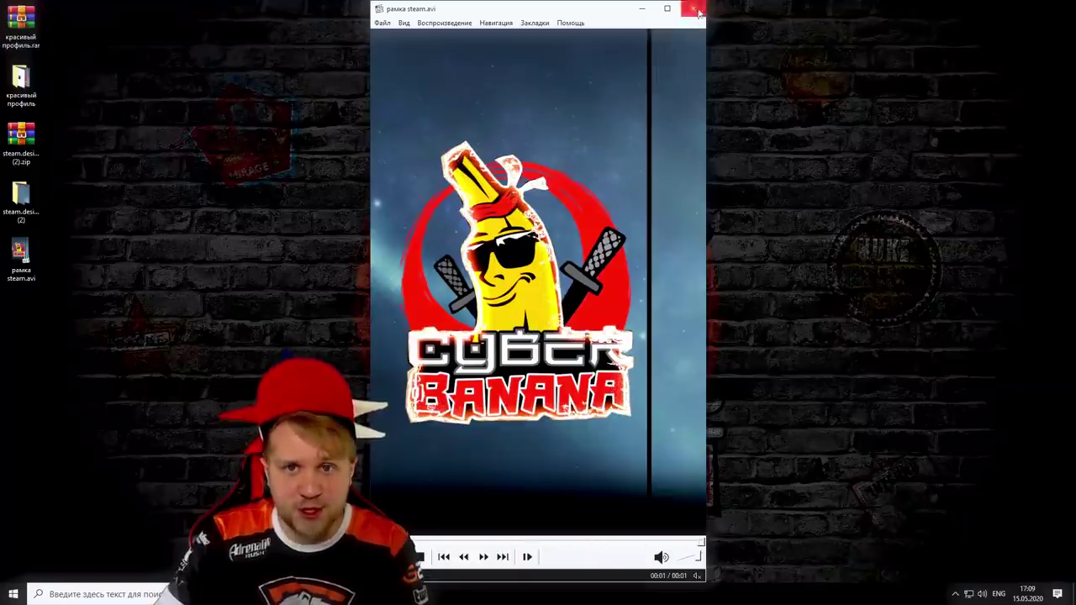
- Close the video player and open рамка steam.avi from the desktop in Photoshop
click(695, 10)
right_click(20, 258)
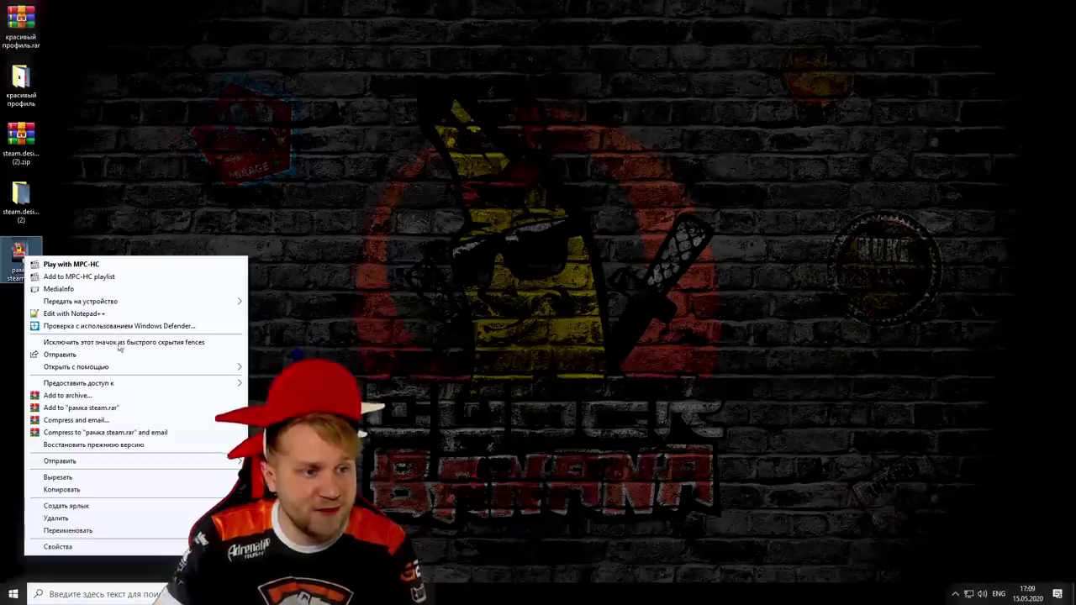
click(319, 367)
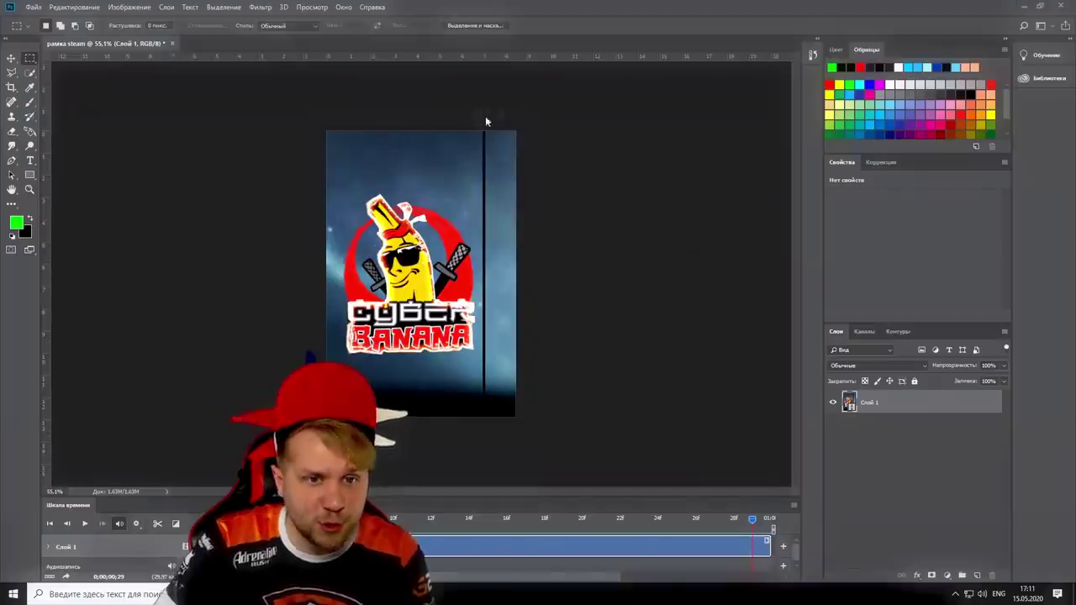
- Crop the video frame at the inner edge of the black divider, keeping only the wide artwork area with the logo
click(11, 87)
scroll(490, 426, up, 5)
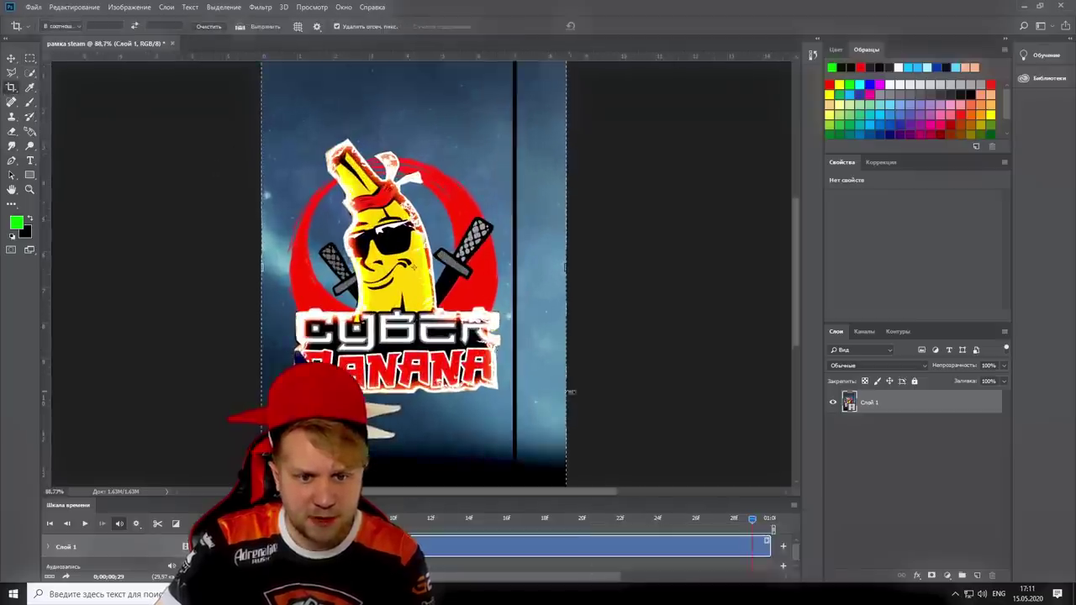
scroll(490, 427, up, 3)
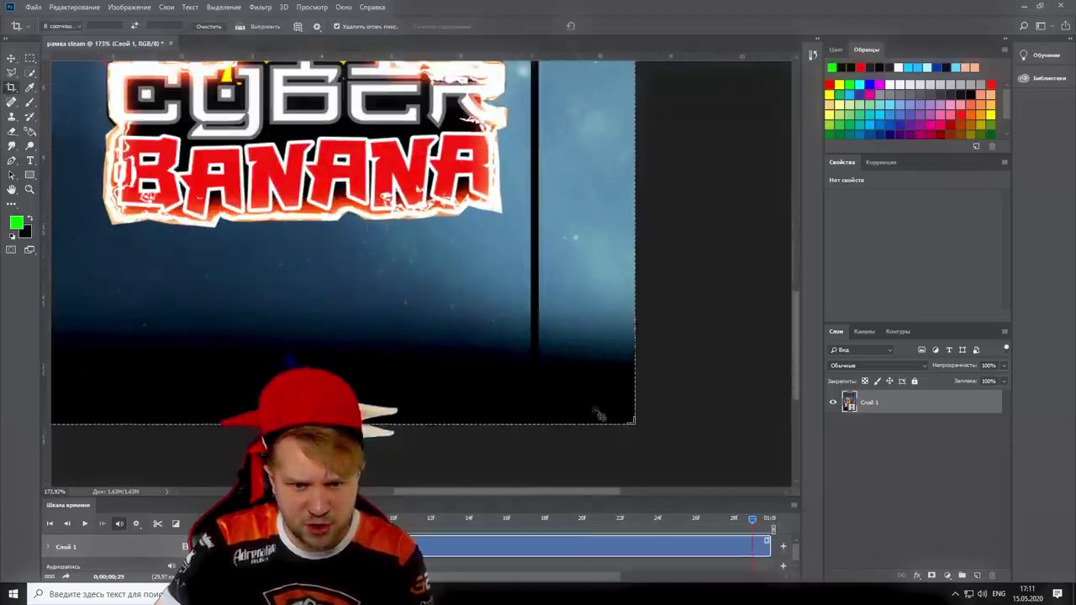
drag(795, 307, 805, 160)
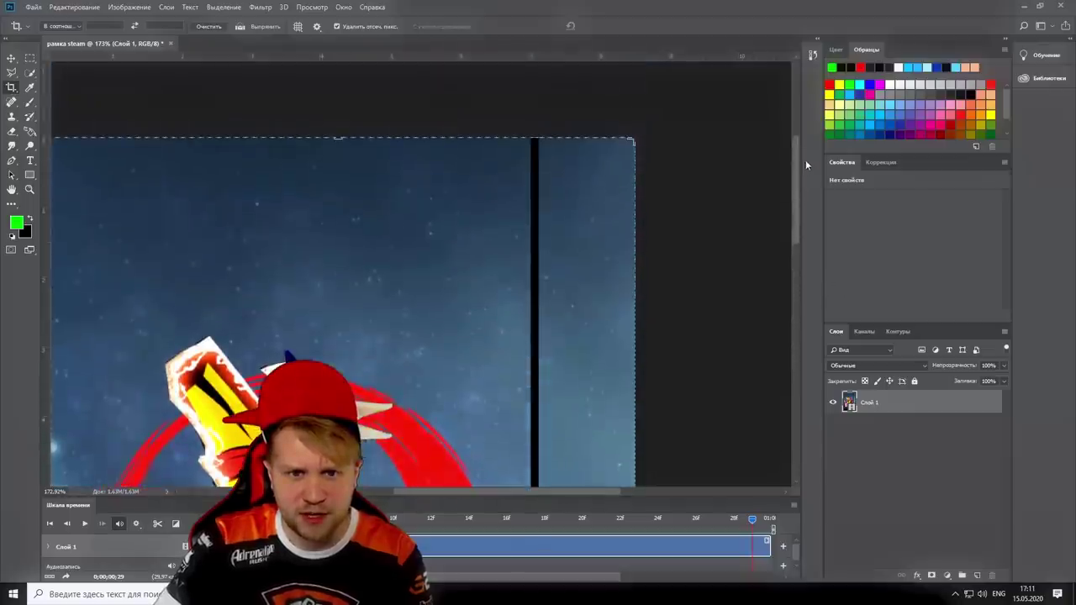
drag(632, 141, 569, 100)
scroll(580, 143, up, 5)
scroll(572, 126, down, 3)
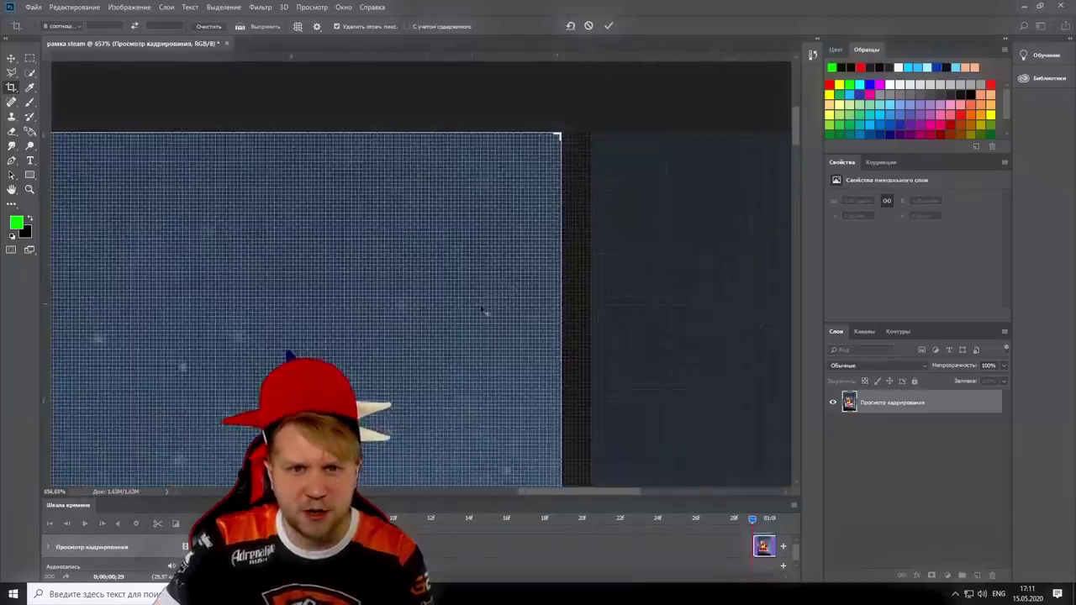
click(609, 26)
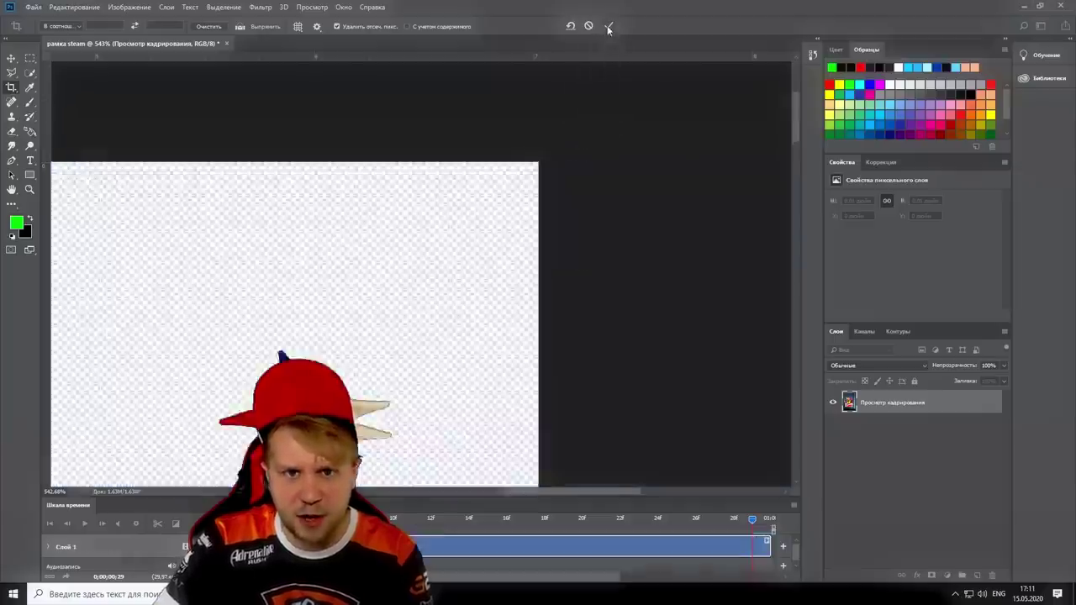
- Play the cropped animation on the timeline with the whole frame in view
scroll(376, 394, down, 2)
scroll(375, 393, down, 4)
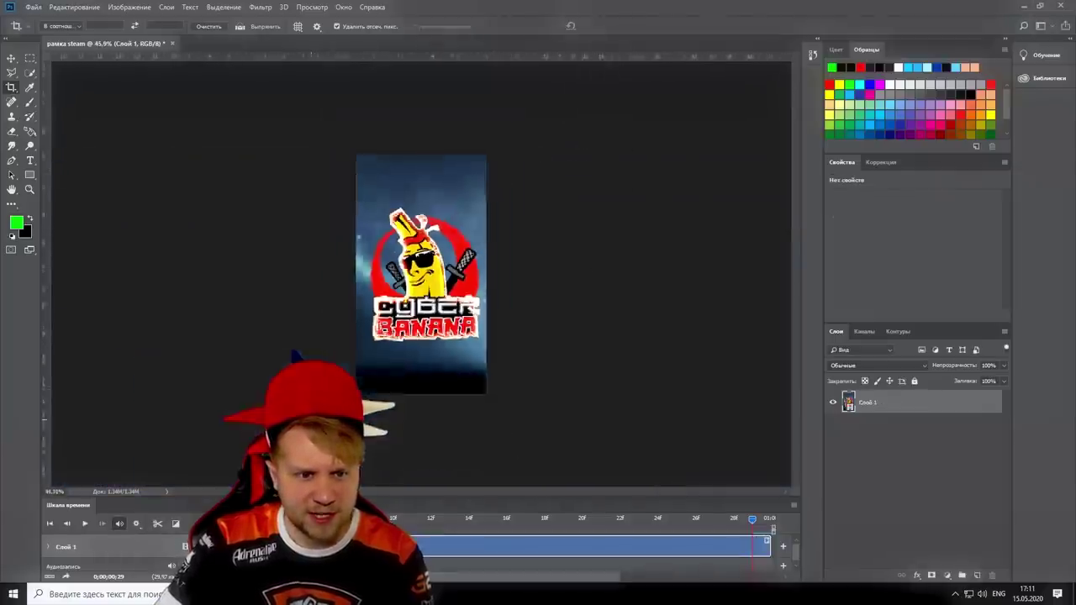
scroll(340, 362, up, 1)
click(86, 524)
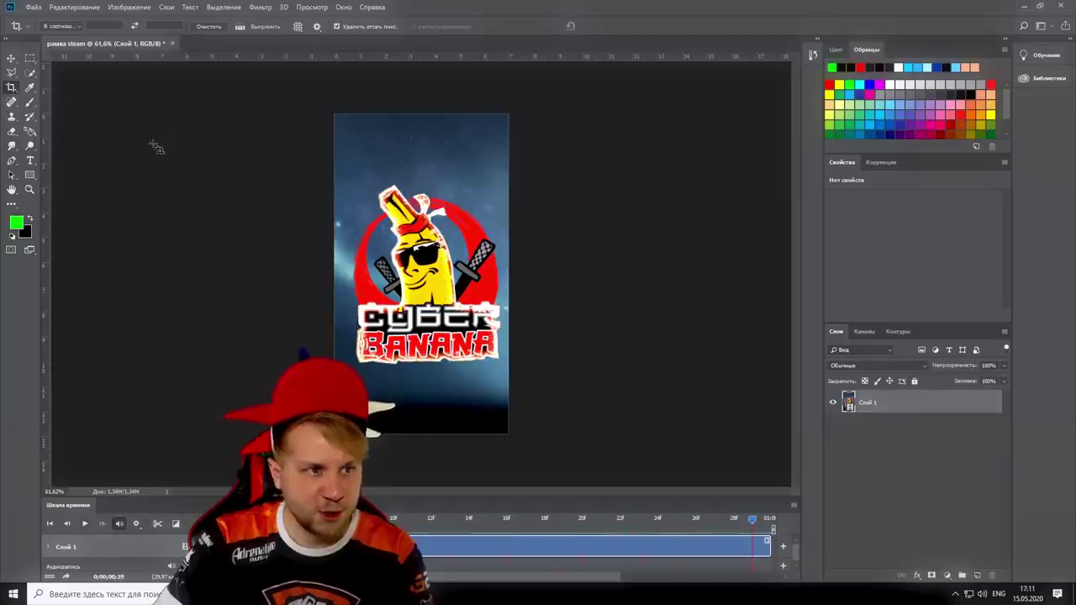
- Export the cropped wide artwork with Save for Web as an animated GIF named рамка1.gif on the desktop
click(33, 7)
mouse_move(81, 164)
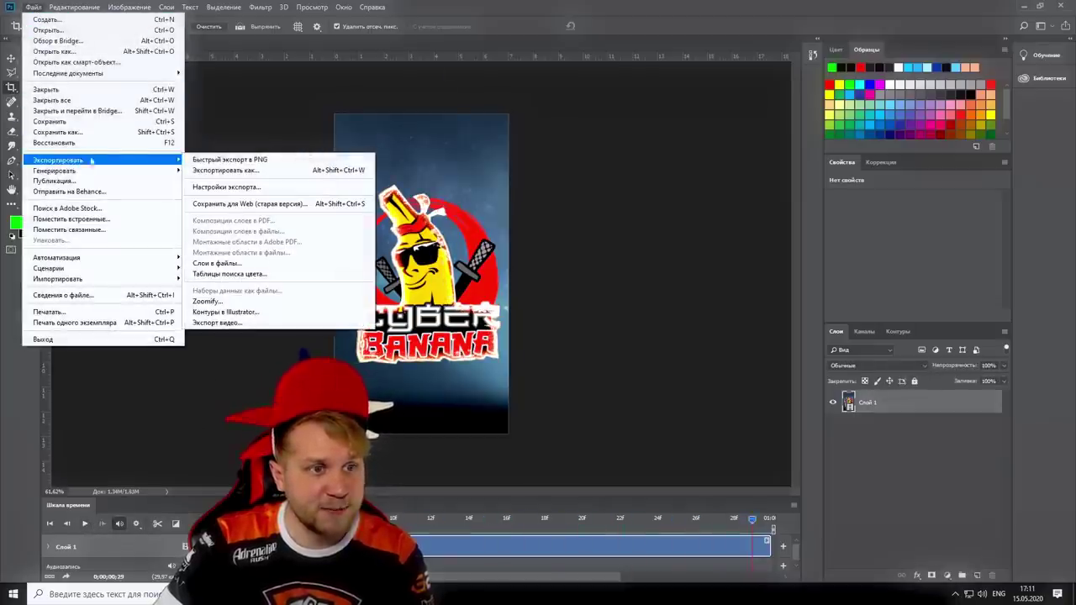
click(249, 204)
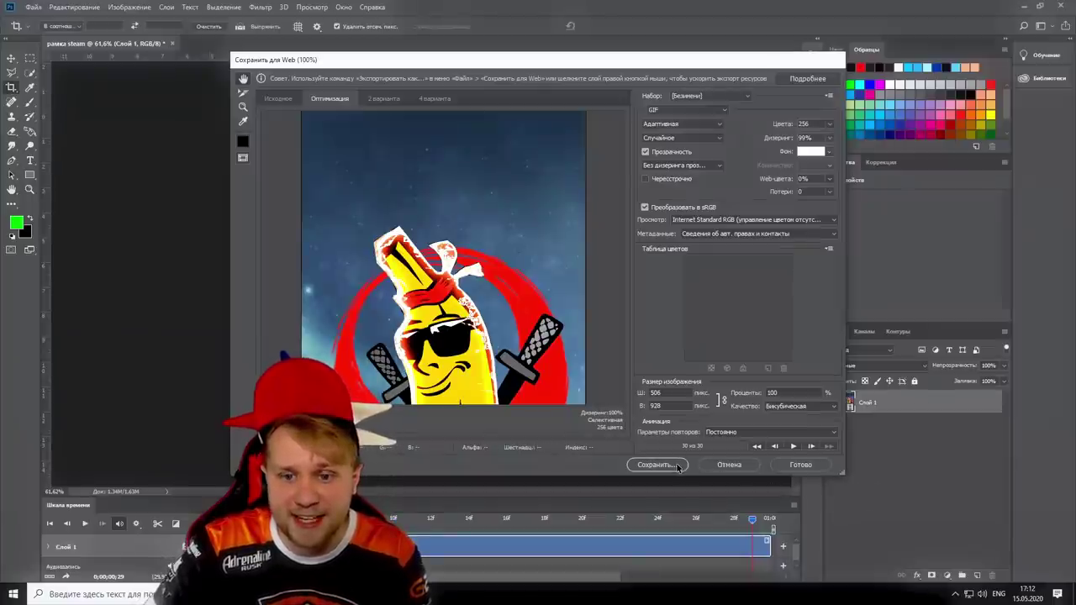
click(676, 466)
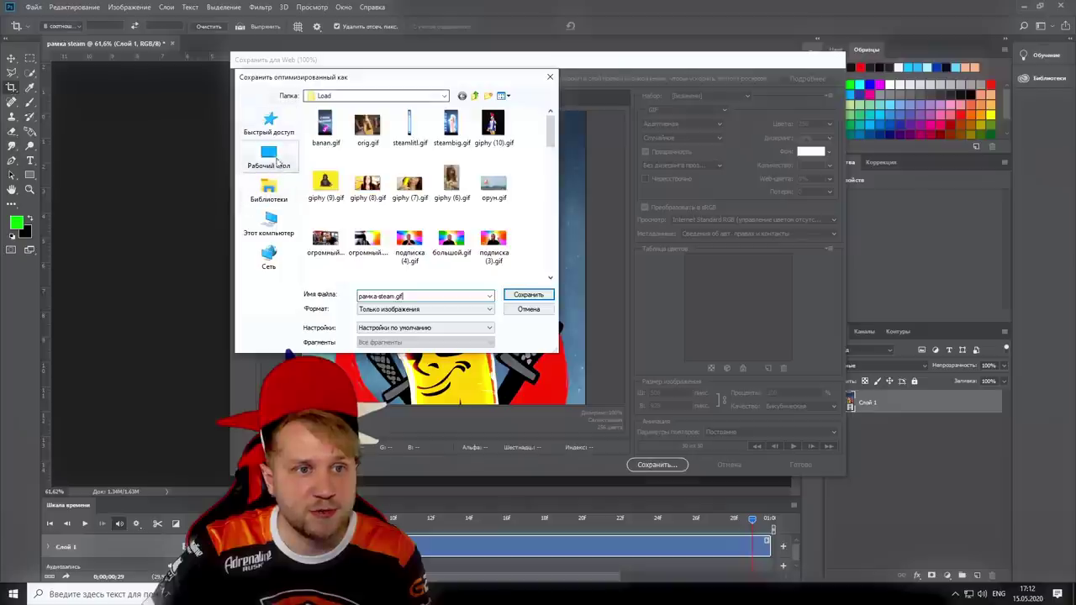
click(271, 158)
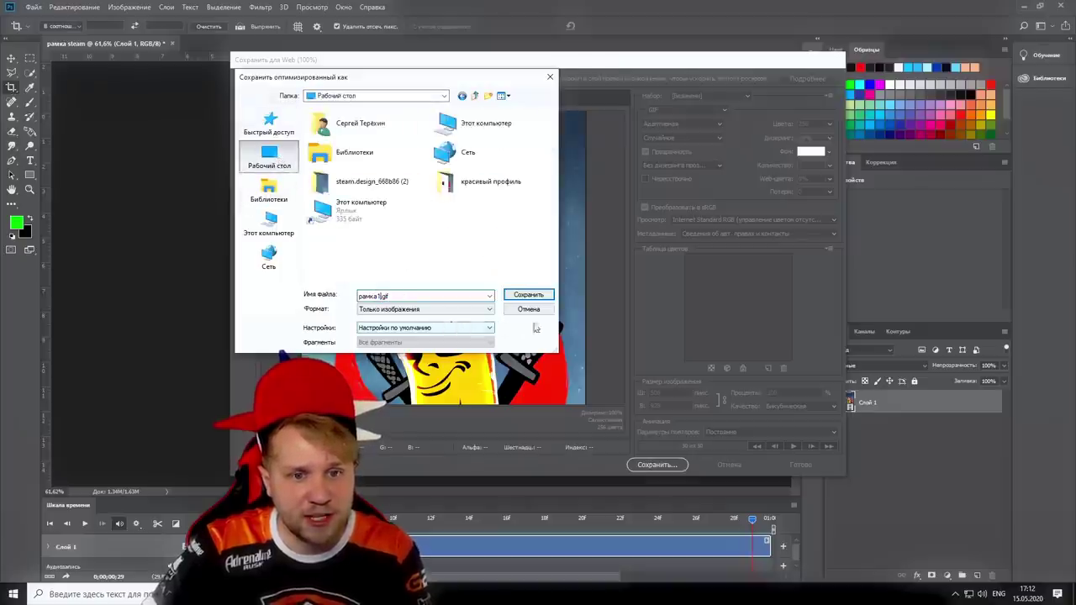
click(542, 297)
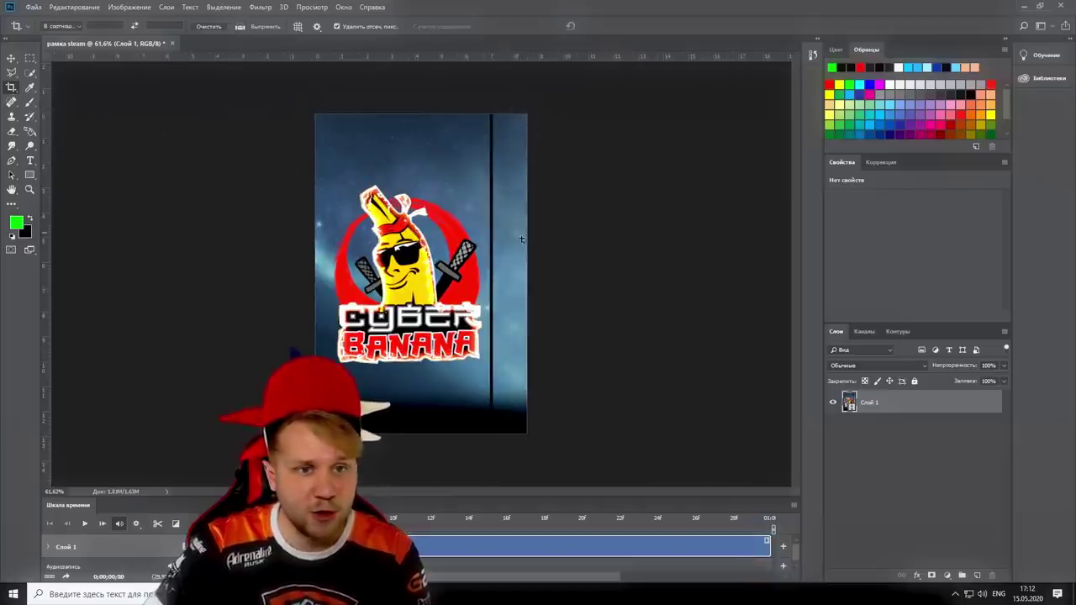
- Crop the full video frame to the narrow strip between the black divider and the frame's outer edge
drag(498, 121, 528, 433)
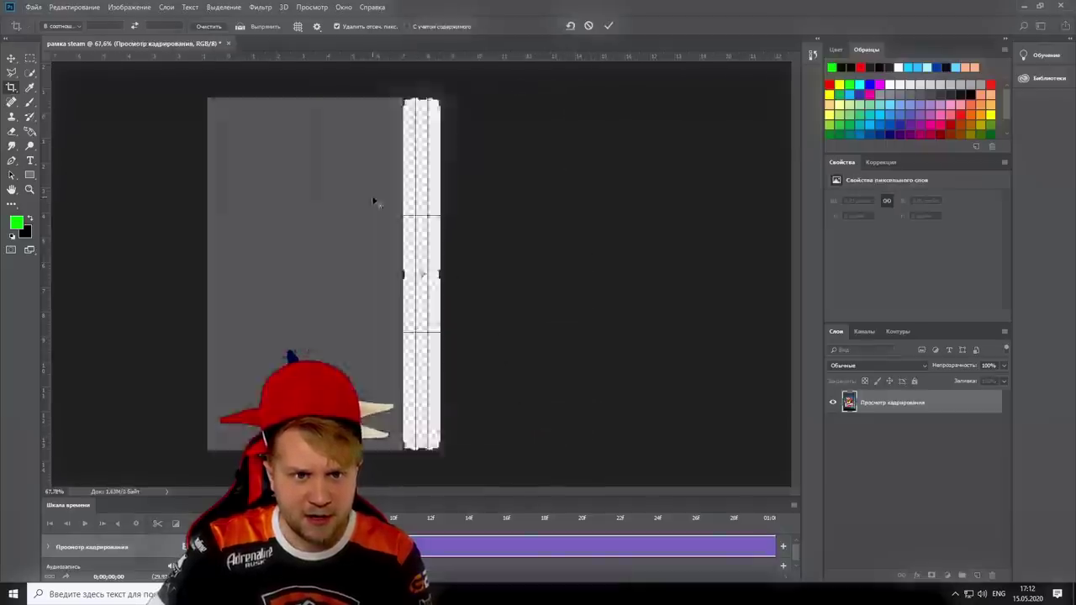
scroll(420, 180, up, 5)
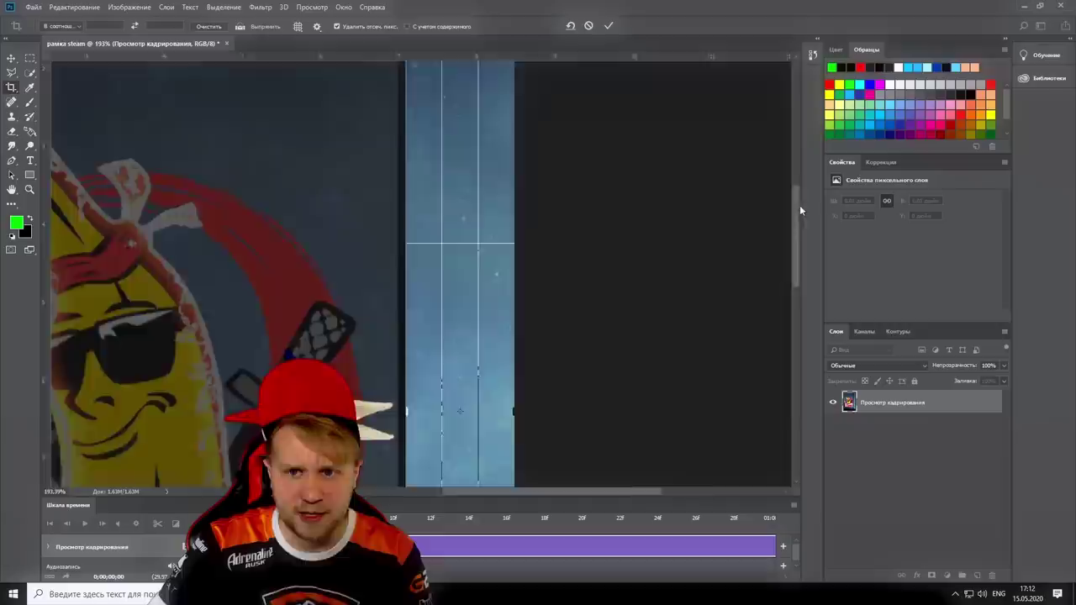
scroll(788, 153, up, 10)
scroll(794, 387, down, 8)
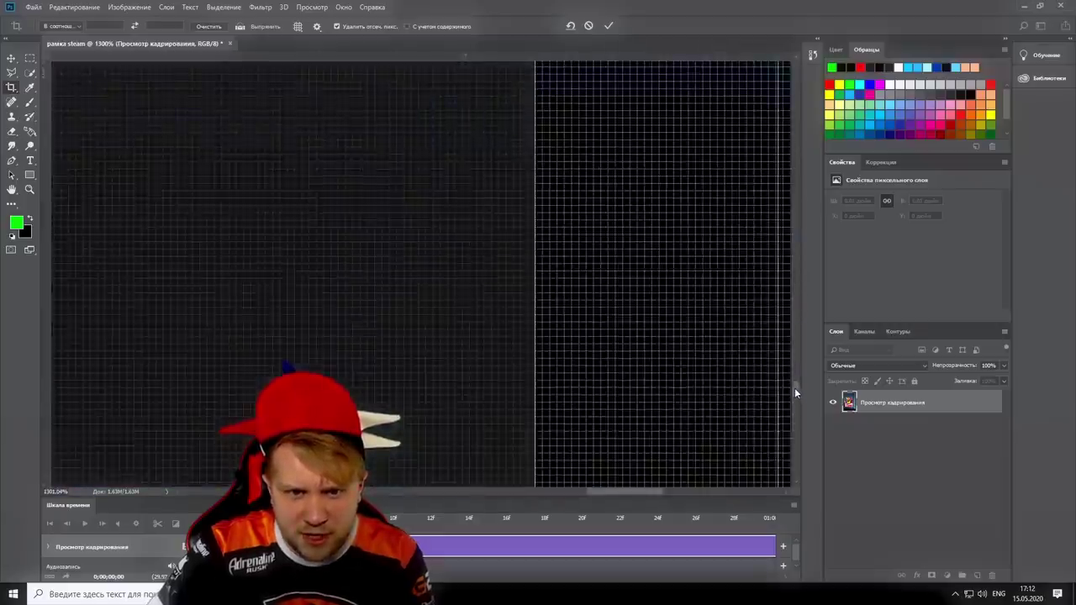
scroll(458, 294, down, 1)
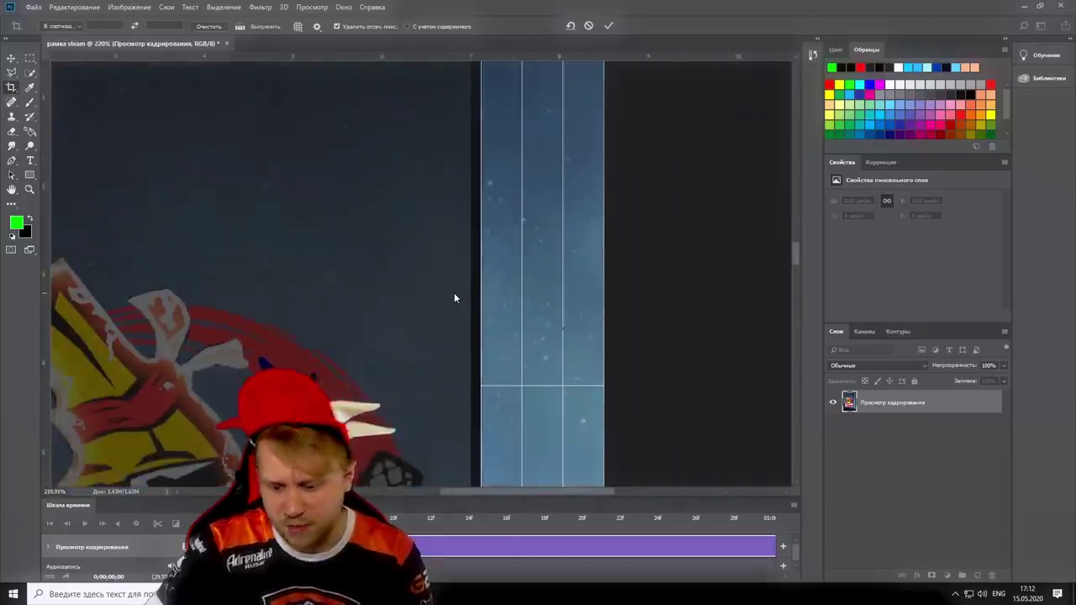
click(607, 28)
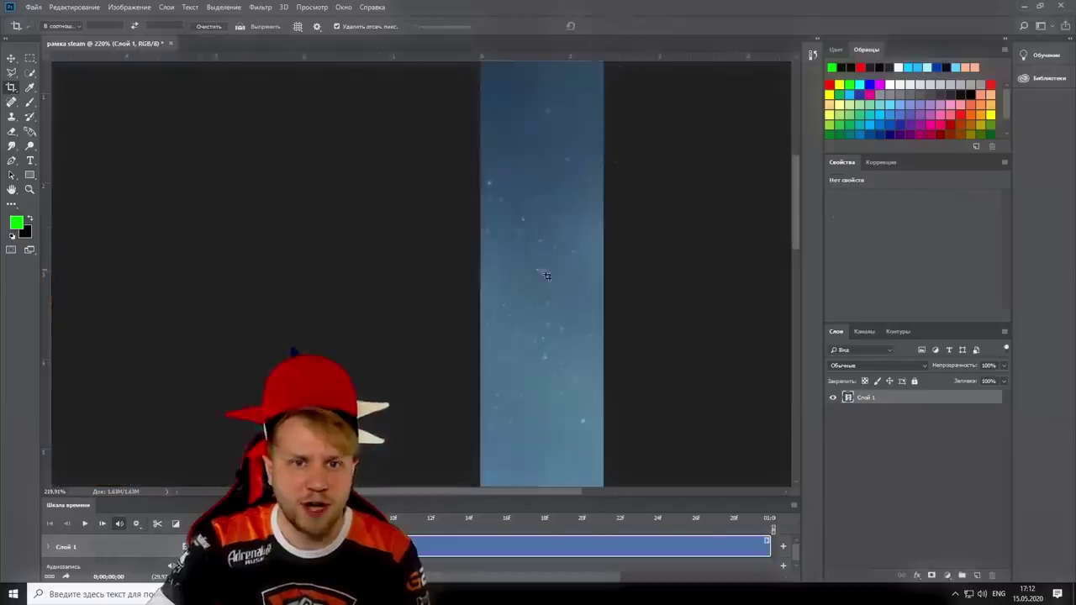
- Export the narrow strip with Save for Web as рамка2.gif on the desktop and quit Photoshop without saving the document
scroll(378, 314, down, 5)
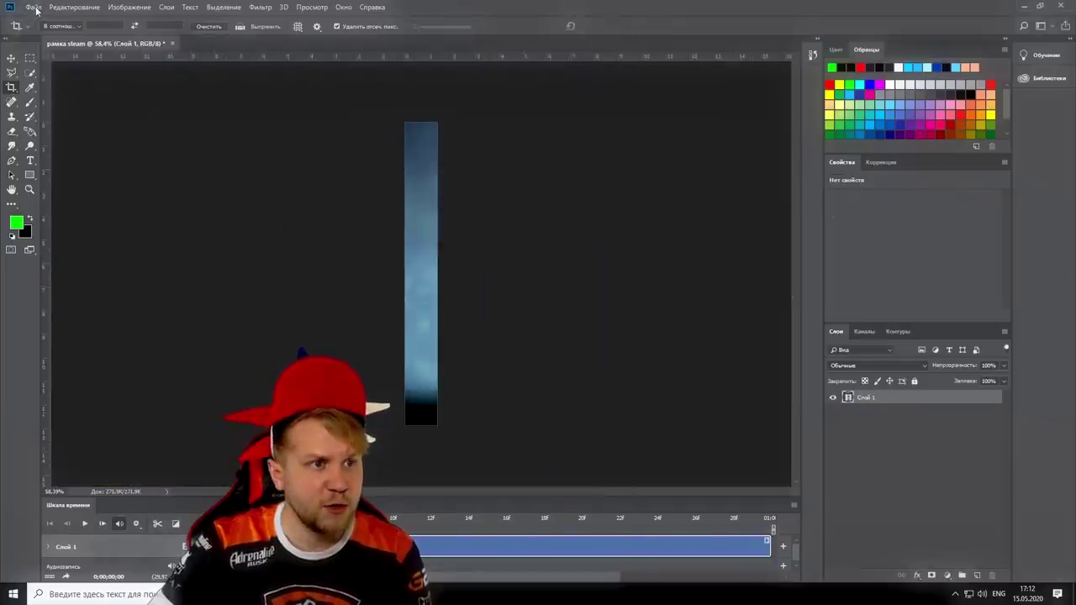
click(35, 7)
mouse_move(172, 170)
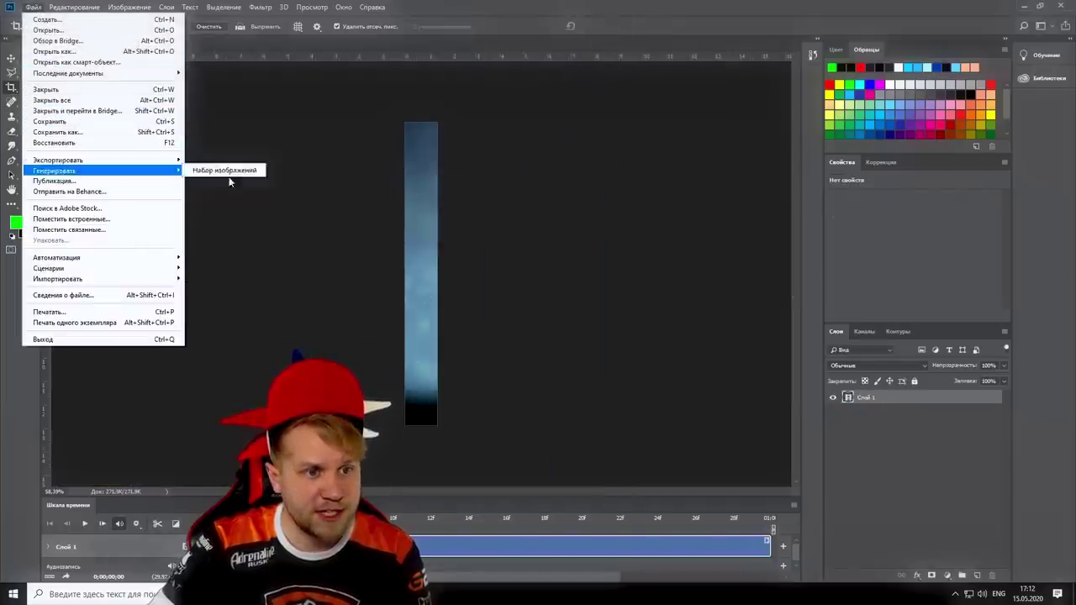
click(235, 202)
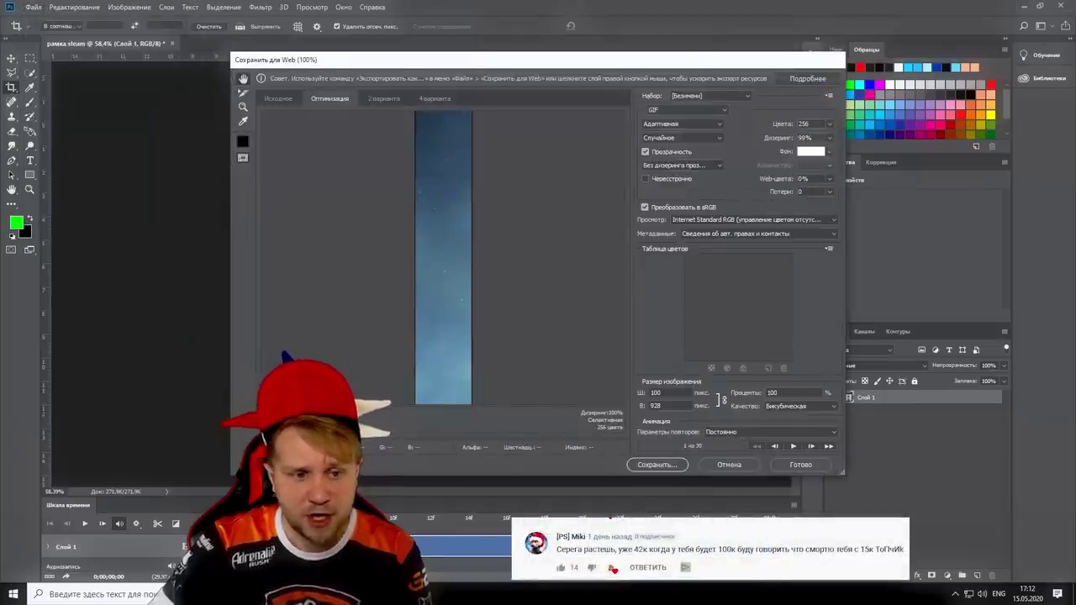
click(657, 464)
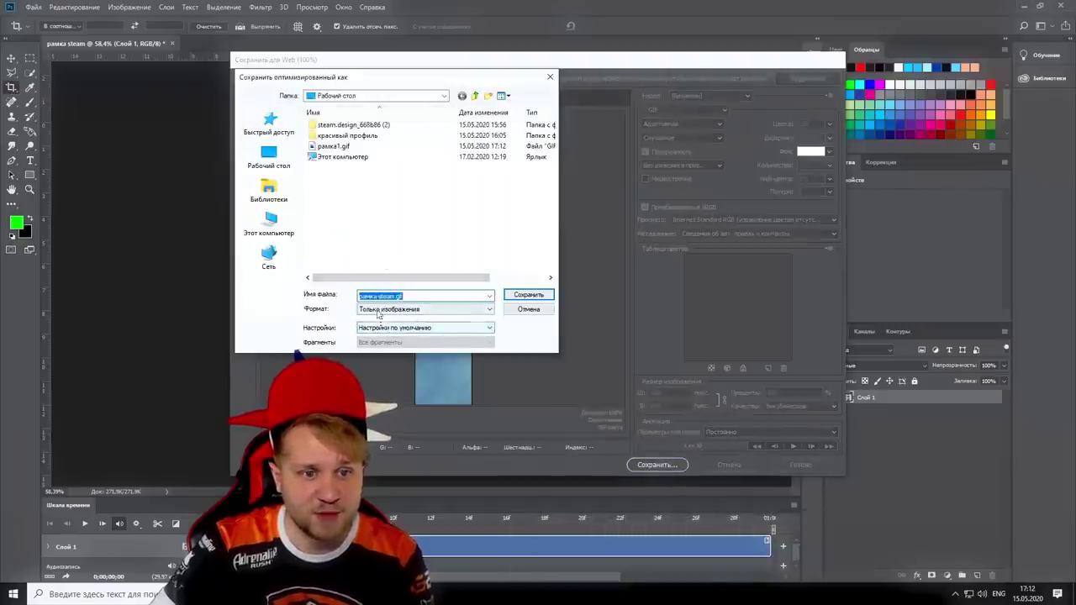
drag(386, 292, 378, 292)
click(538, 299)
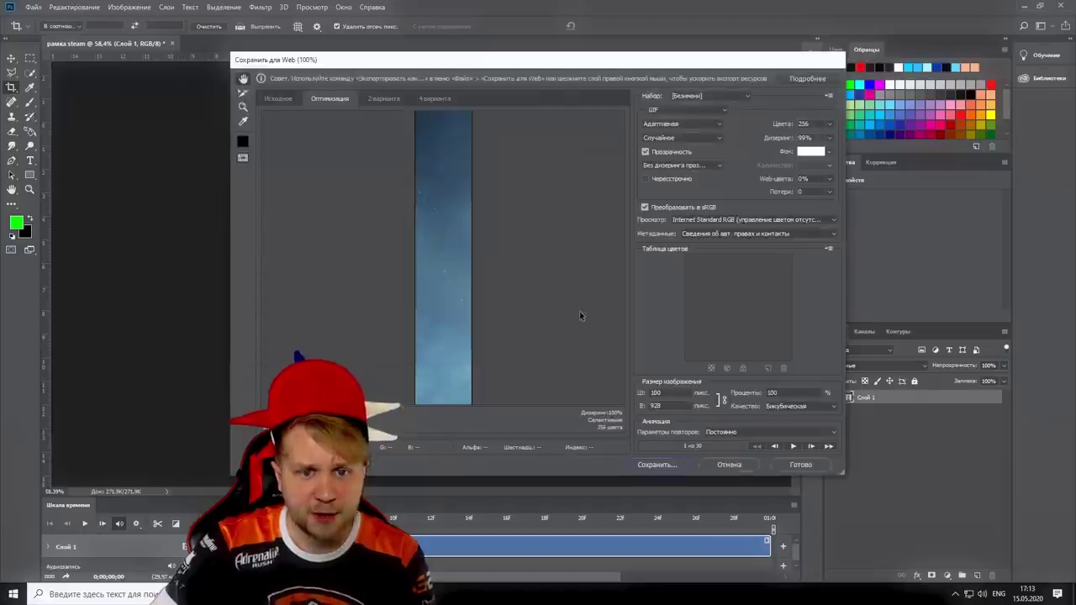
click(1061, 6)
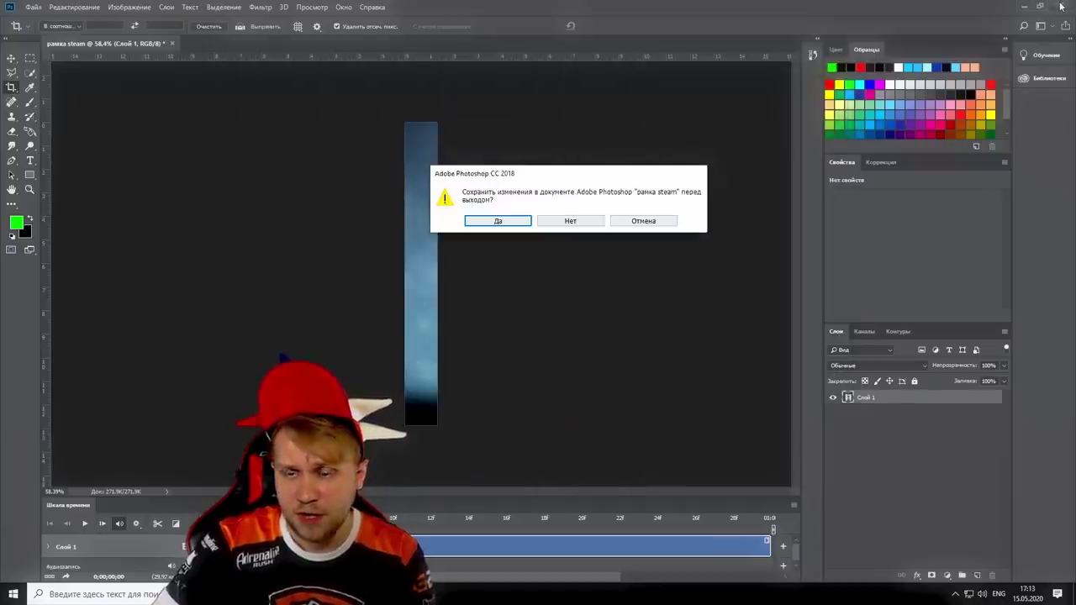
click(557, 220)
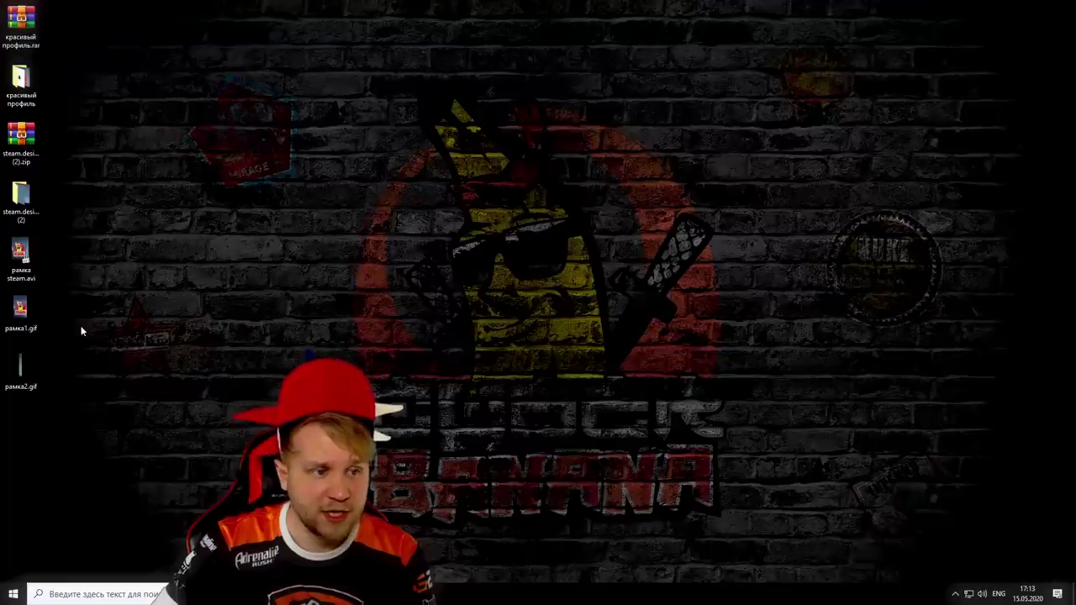
- Preview рамка1.gif and рамка2.gif from the desktop one after the other, closing the viewer each time
double_click(36, 309)
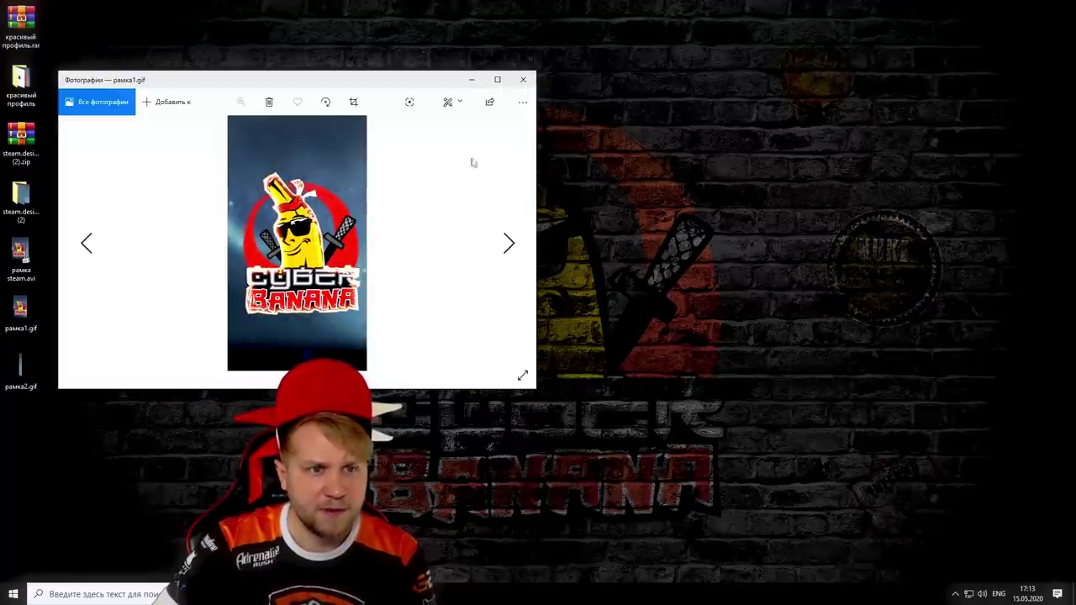
click(523, 79)
double_click(19, 367)
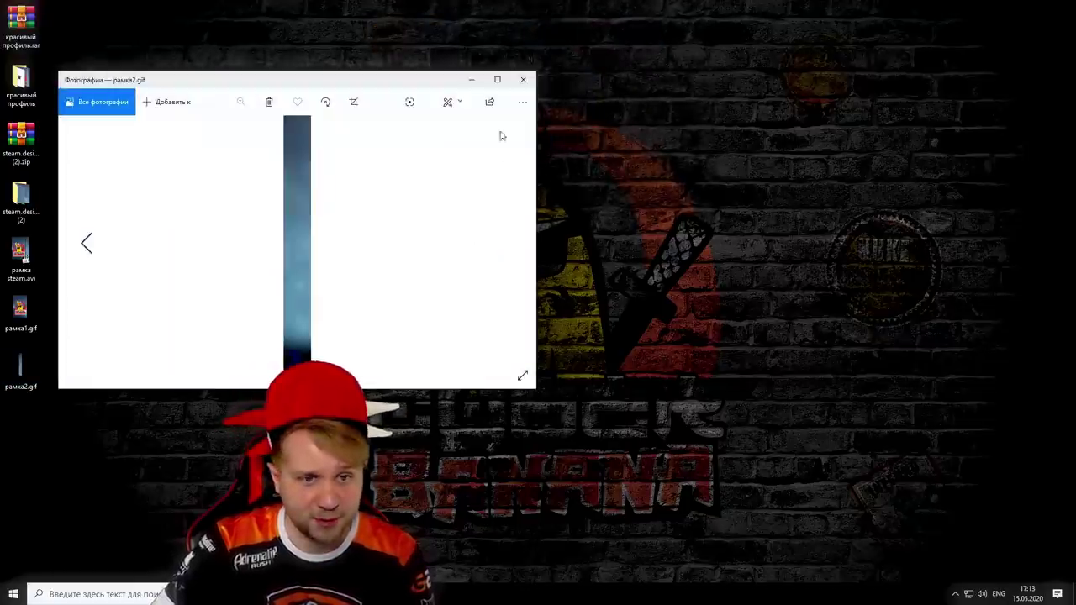
click(521, 79)
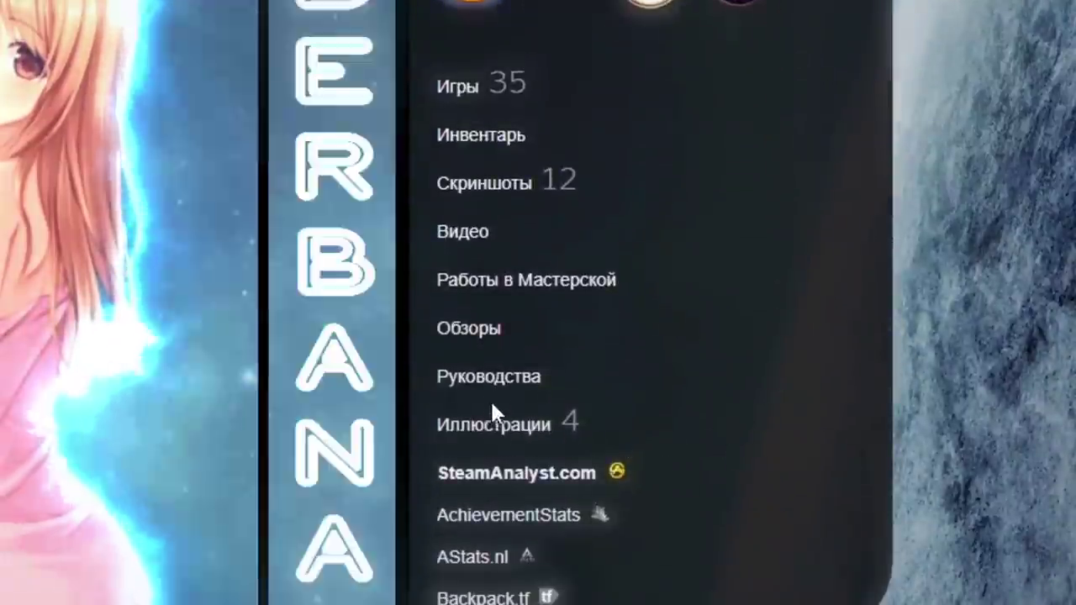
- Start uploading a new illustration from the Иллюстрации section of the Steam profile
click(564, 426)
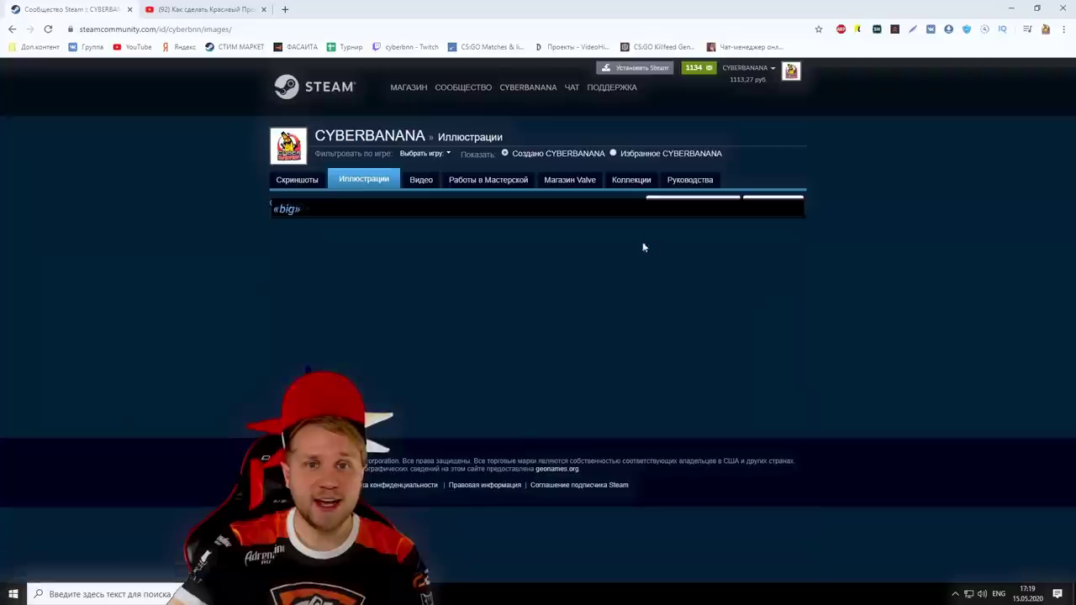
click(690, 201)
click(242, 361)
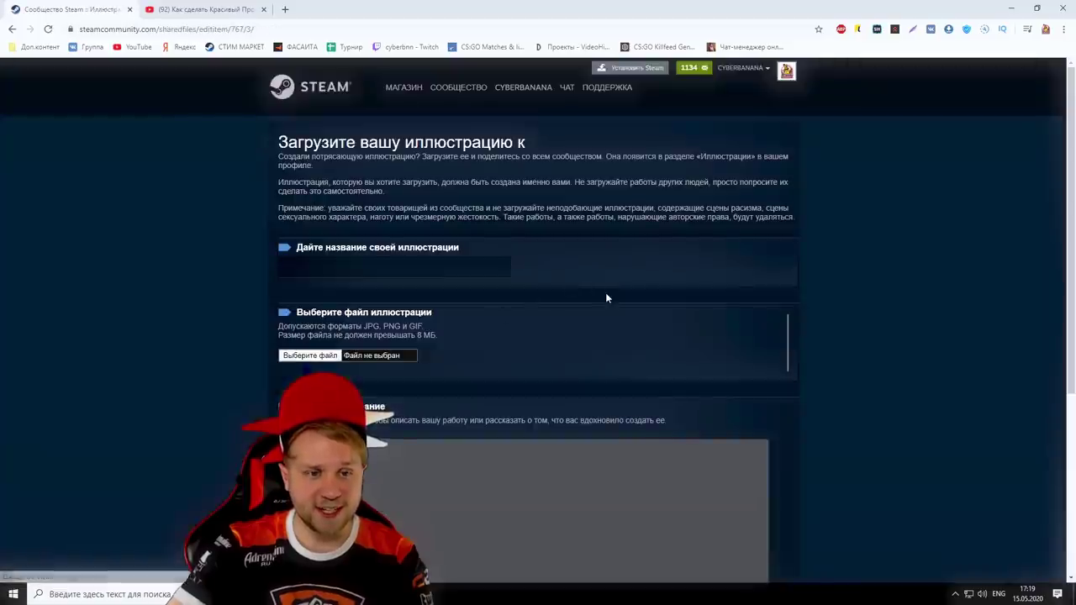
- Title the illustration dsadasdsa and choose рамка2.gif from the desktop as its file
click(471, 269)
text(dsadasdsa)
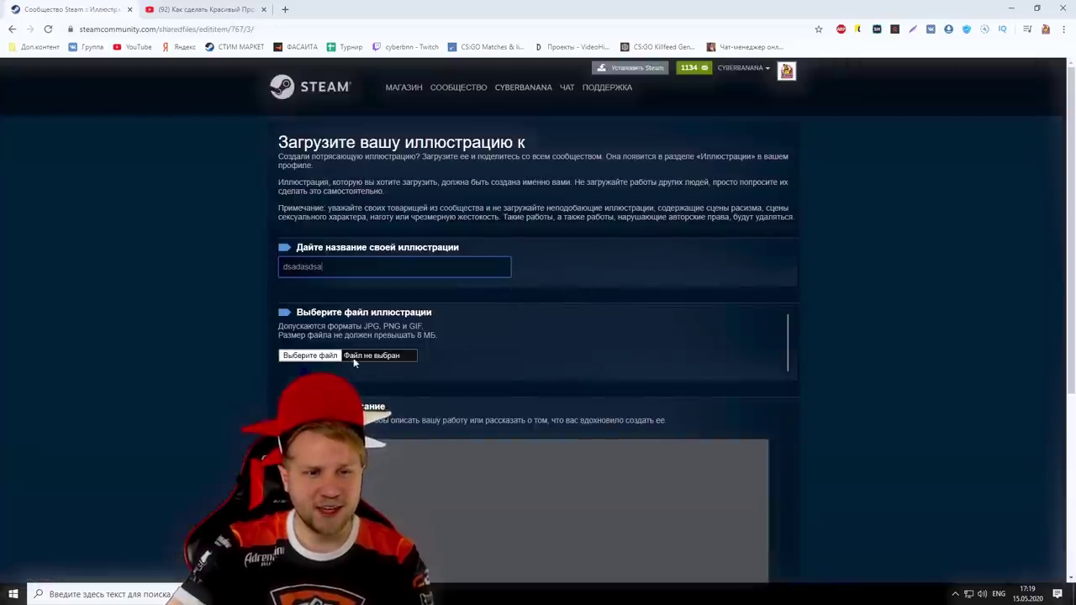
click(353, 362)
click(130, 92)
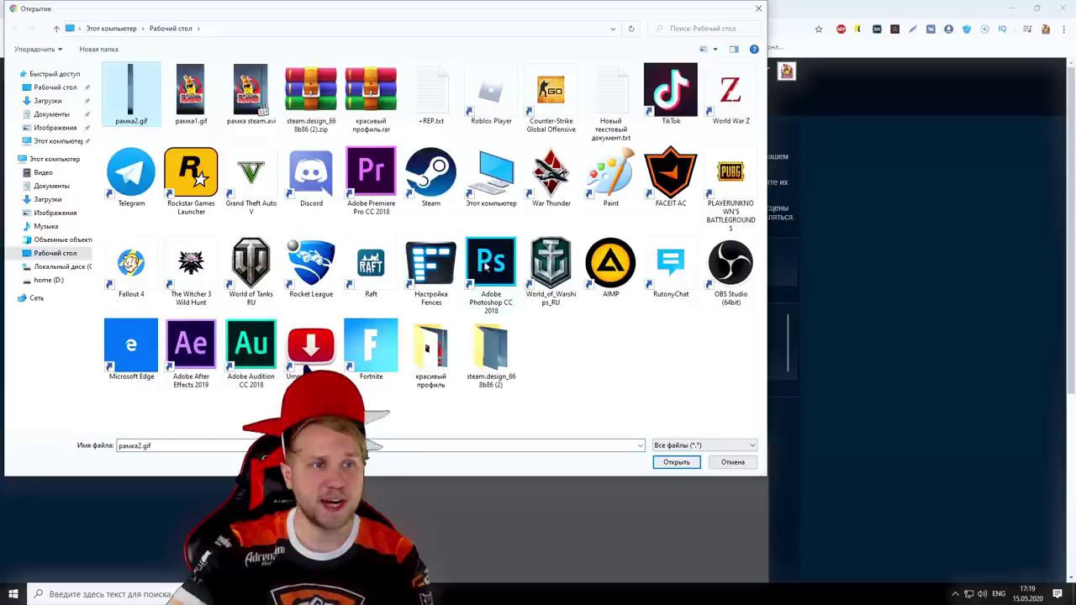
click(676, 462)
- Enter sadasdasd as the illustration's description and confirm authorship of the work
scroll(616, 422, down, 10)
click(457, 259)
text(sadasdasd)
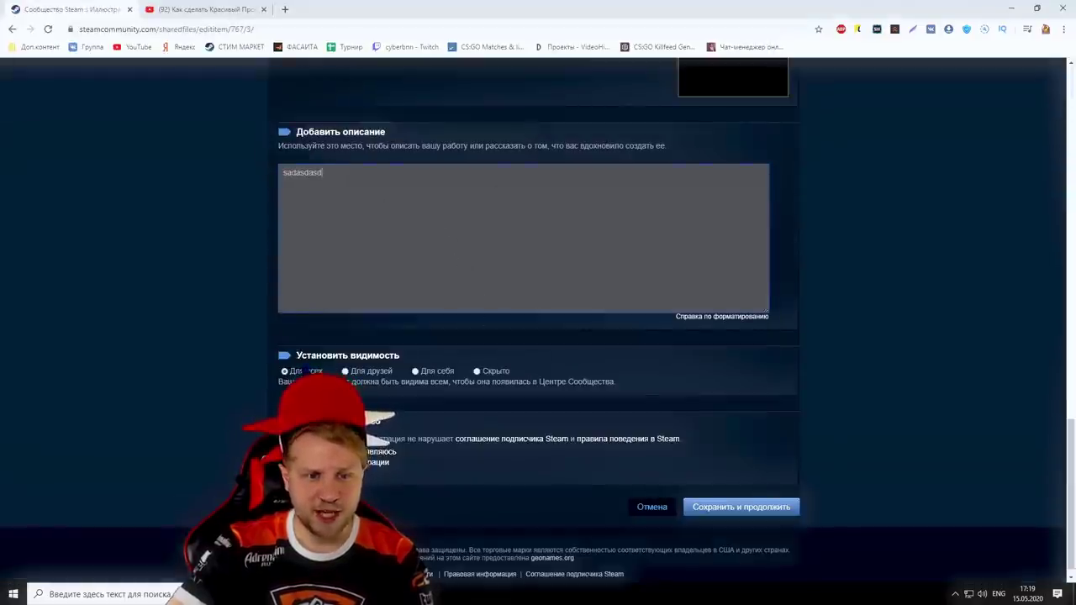
scroll(412, 385, down, 1)
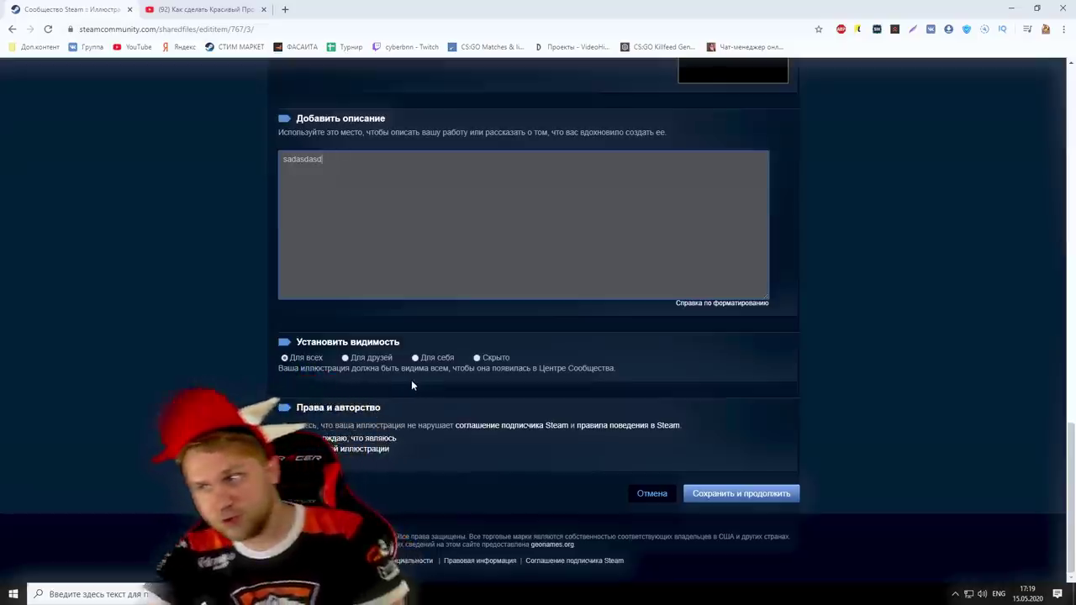
click(370, 444)
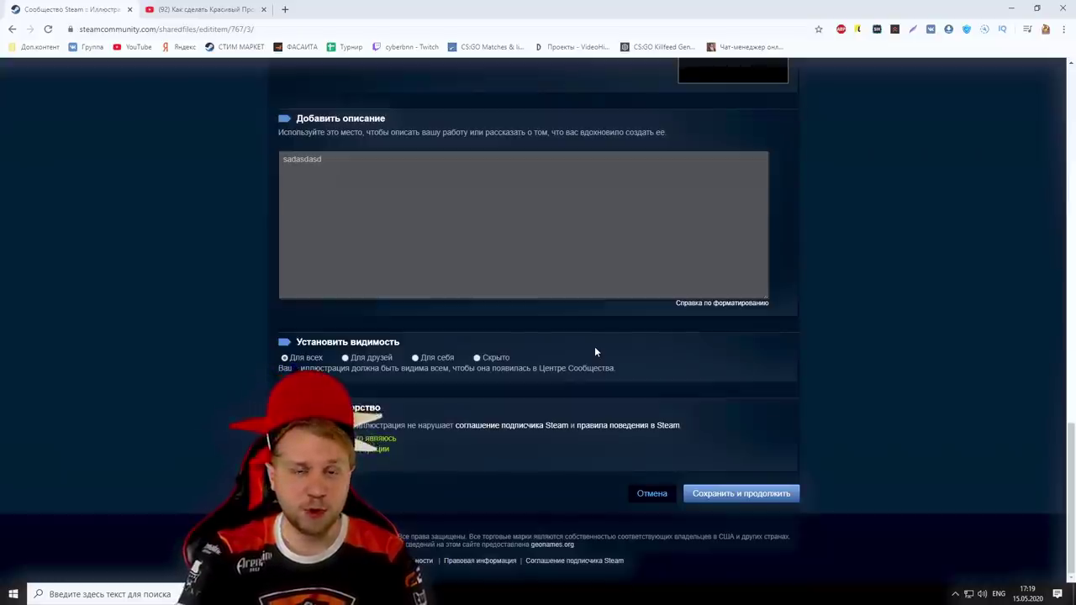
- Set the page's image_width to 999999 and image_height to 1 with JavaScript in the browser console, and save the illustration
key(F12)
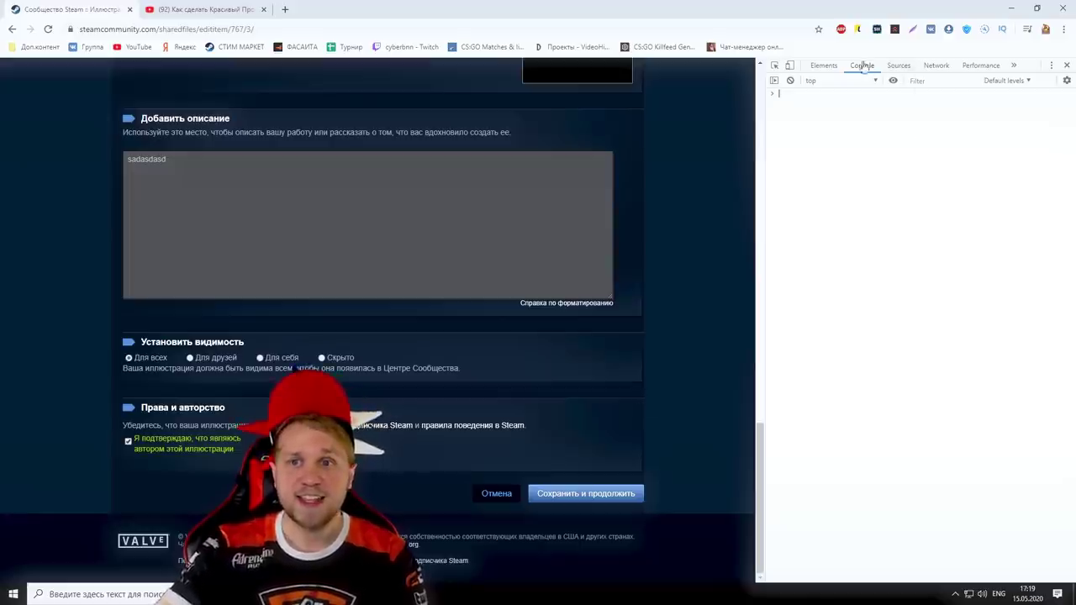
text(document.getElementsByName("image_width")[0].value = 999999;document.getElementsByName("image_height")[0].value = 1;)
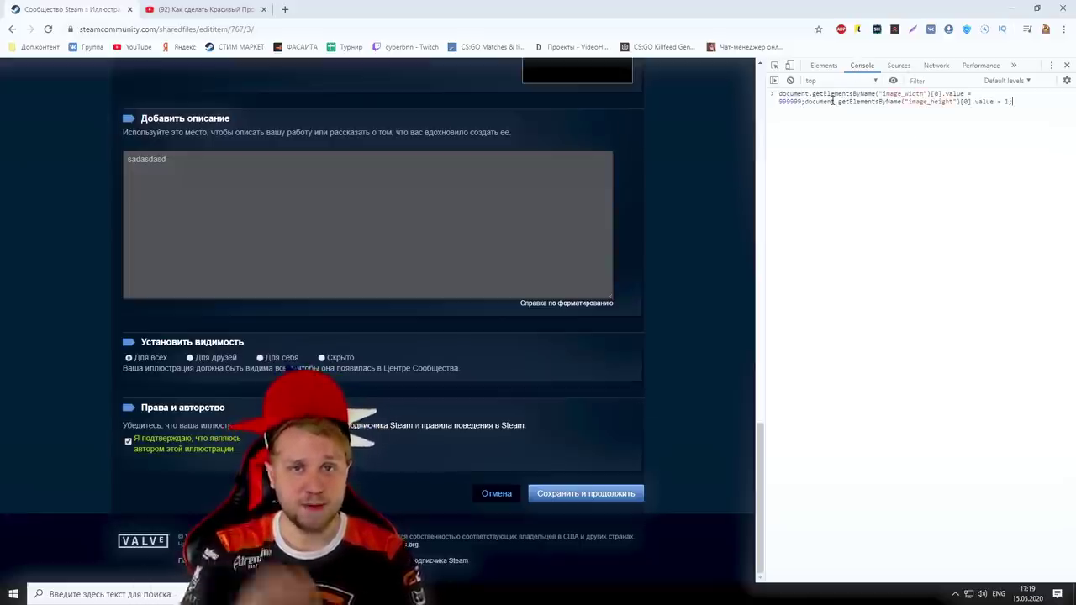
key(Return)
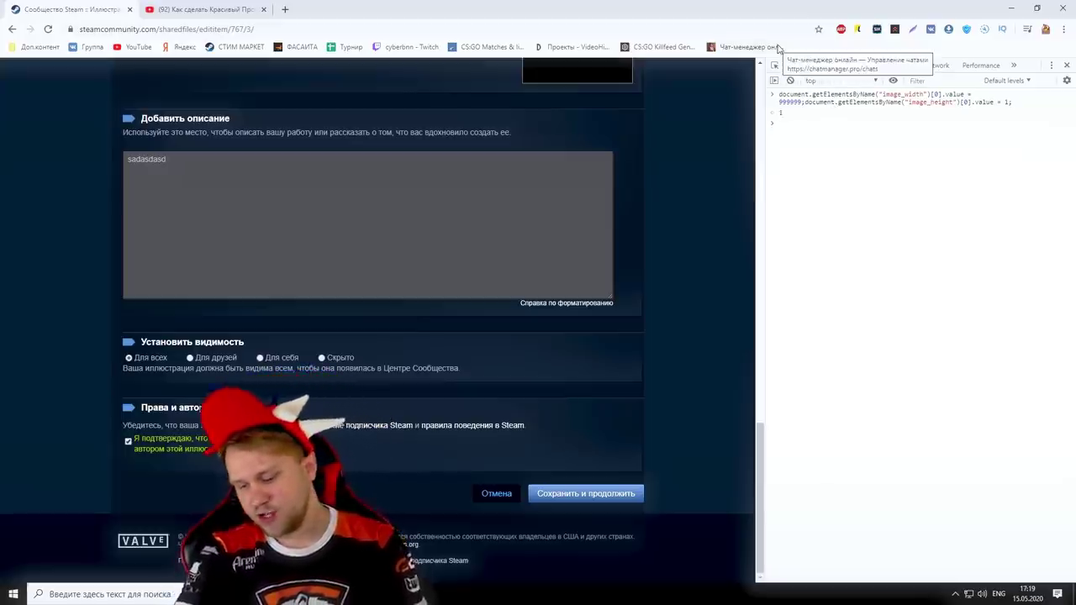
key(F12)
click(736, 493)
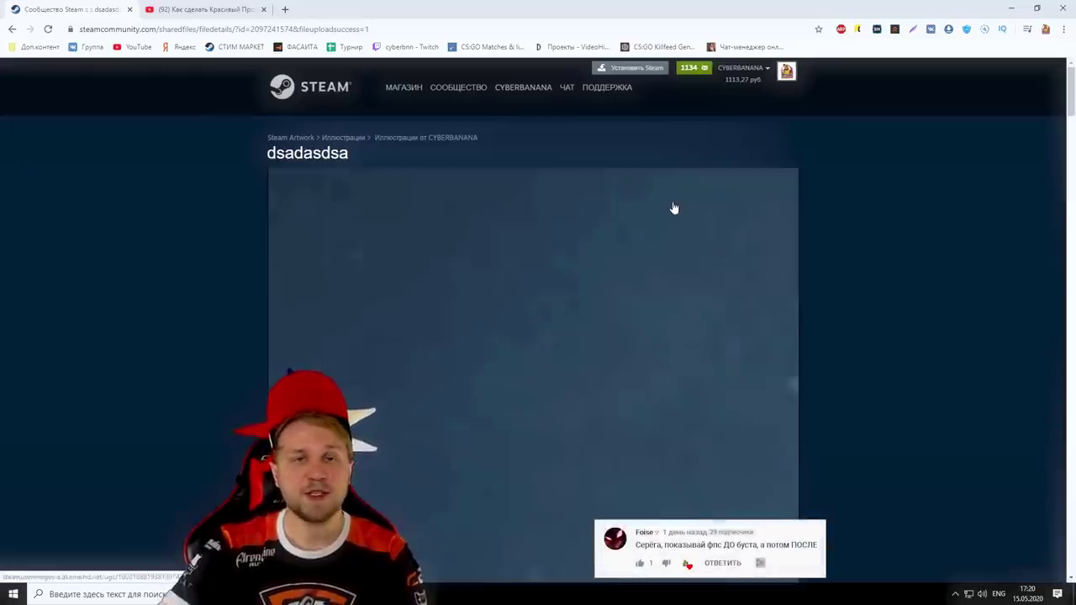
- Show the profile navigation options in the Steam site header
mouse_move(532, 89)
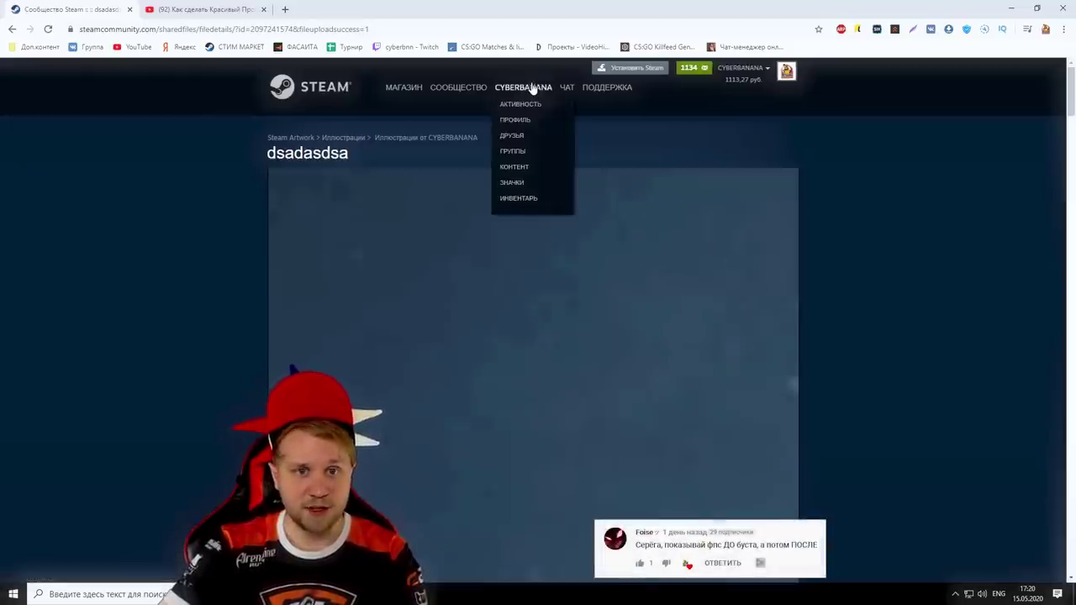